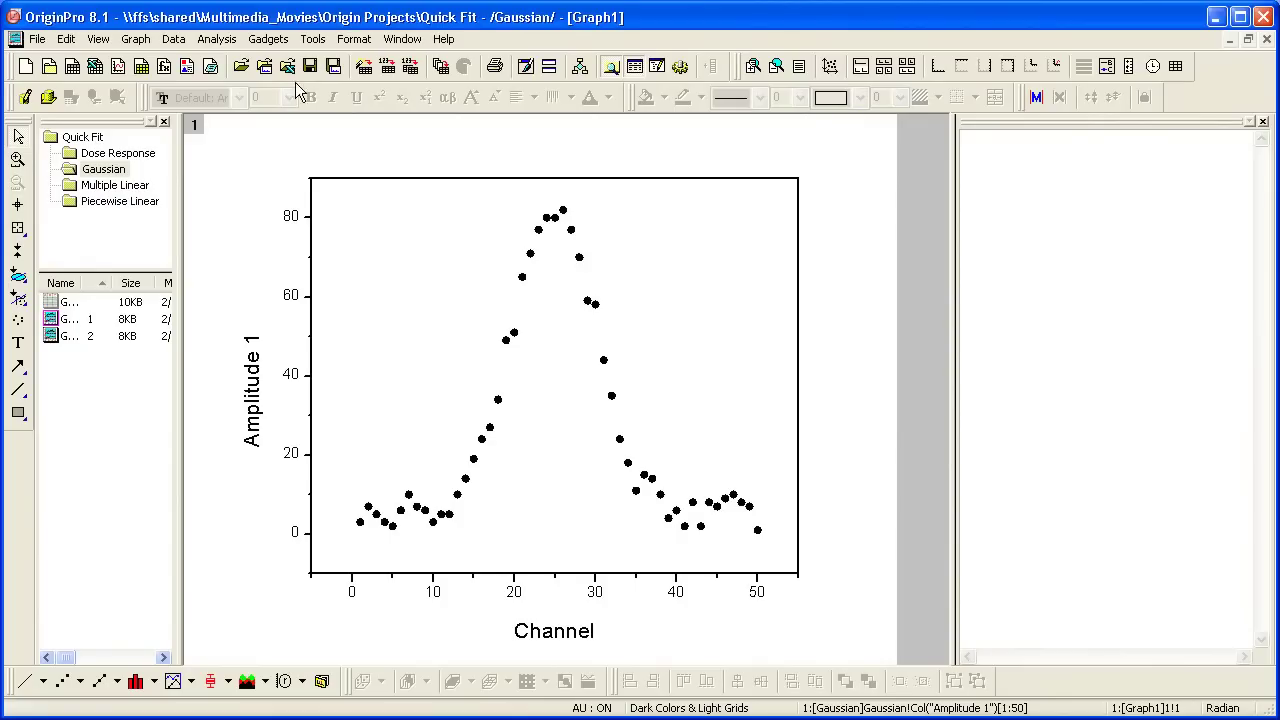
- Apply a Peak - Gauss Quick Fit to Graph1, giving xc = 24.90775 and w = 10.18551
left_click(268, 40)
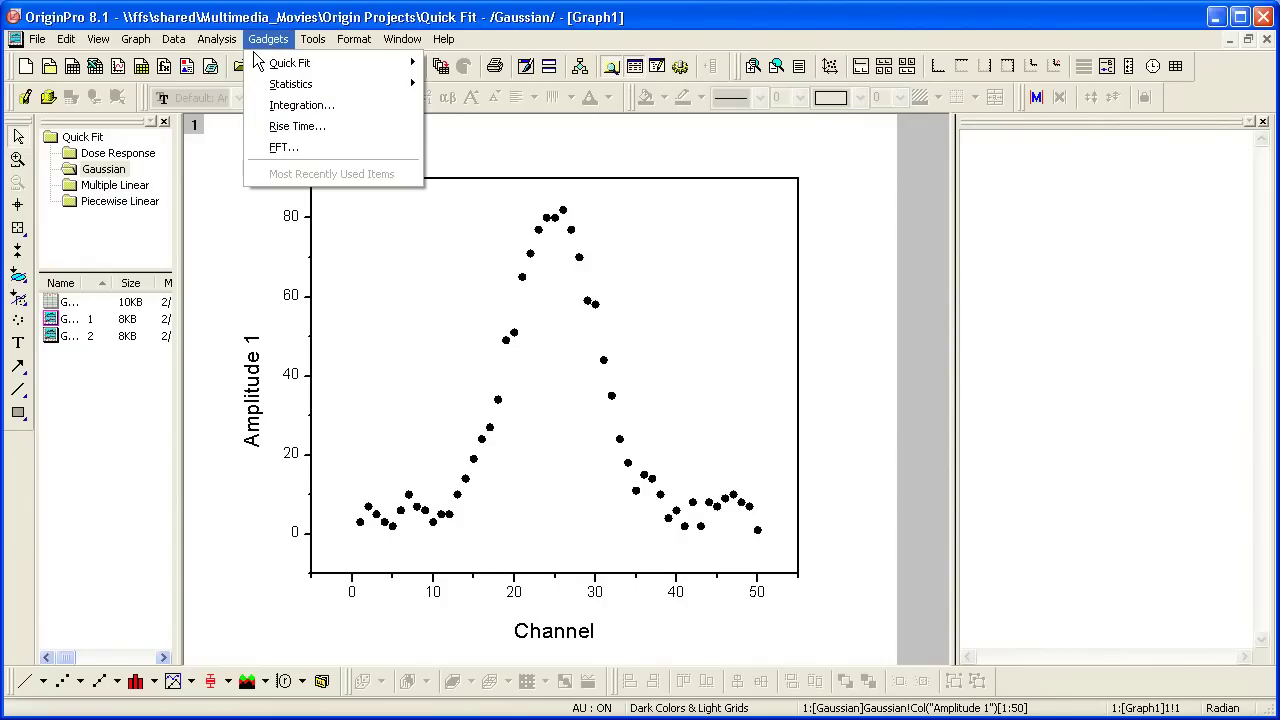
mouse_move(253, 60)
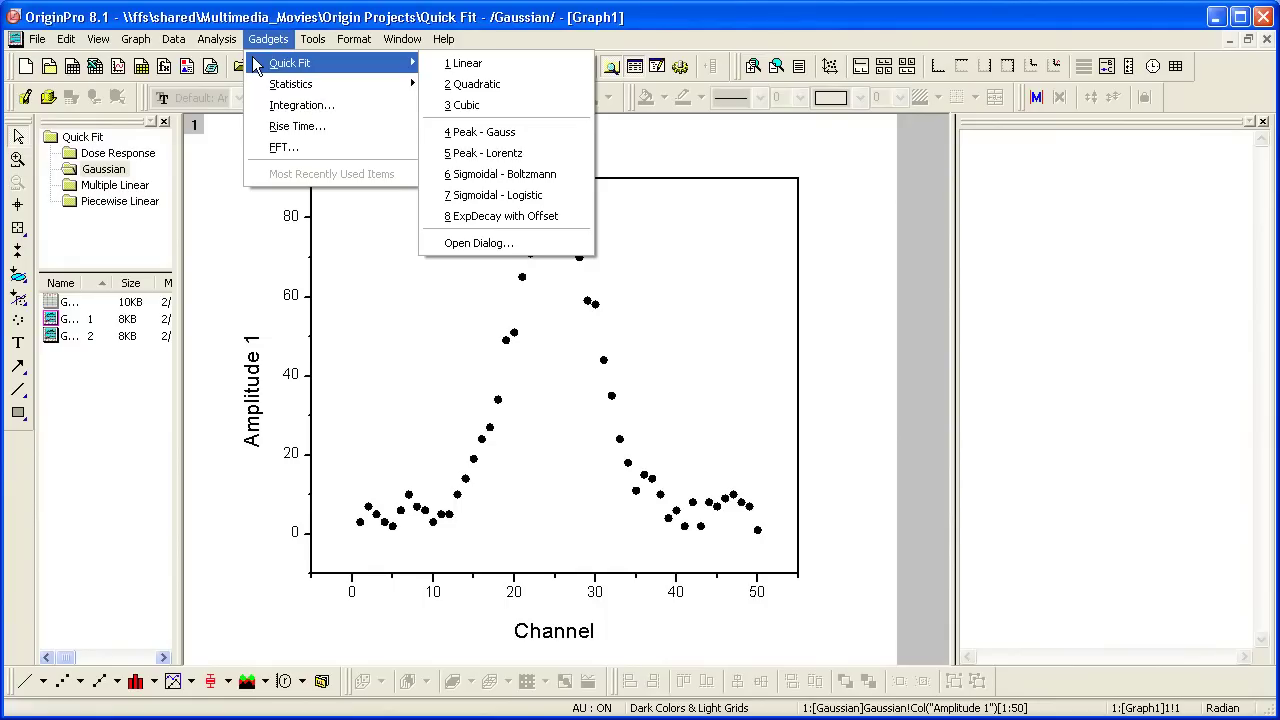
mouse_move(258, 88)
left_click(557, 132)
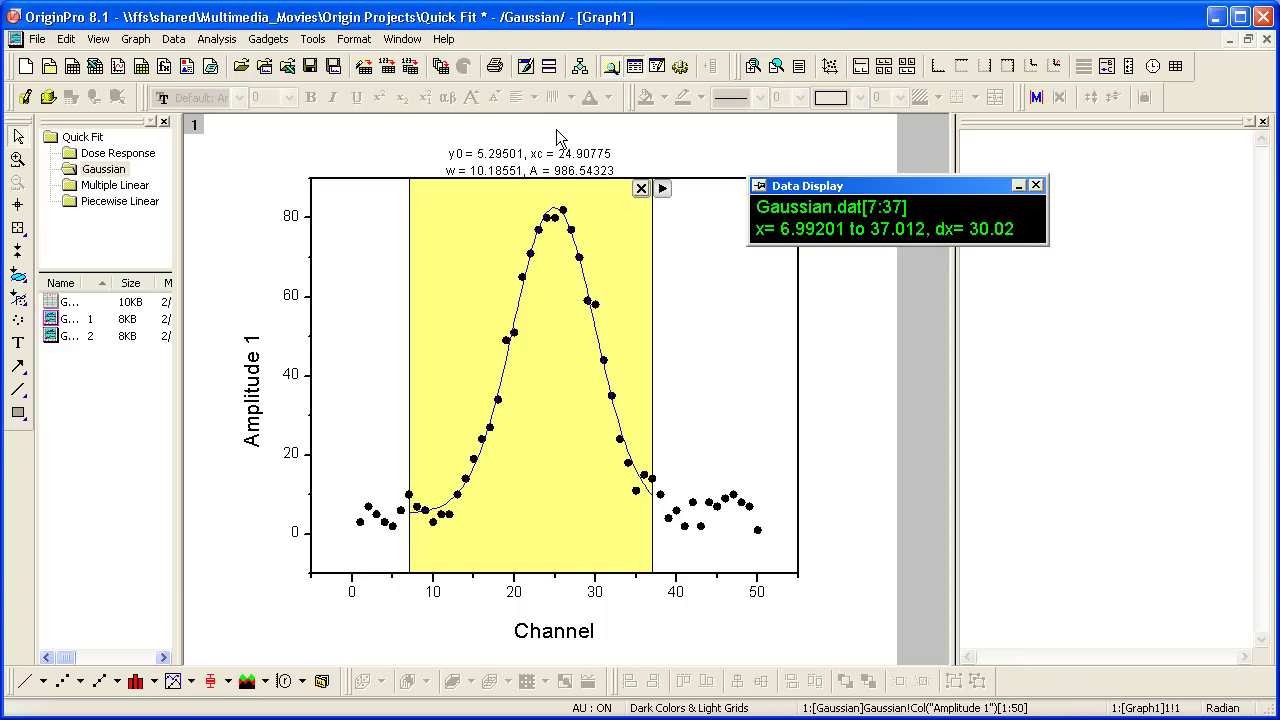
- Stretch the fit range to x 0.836–45.65 and dock the Data Display window bottom-right
left_click(603, 232)
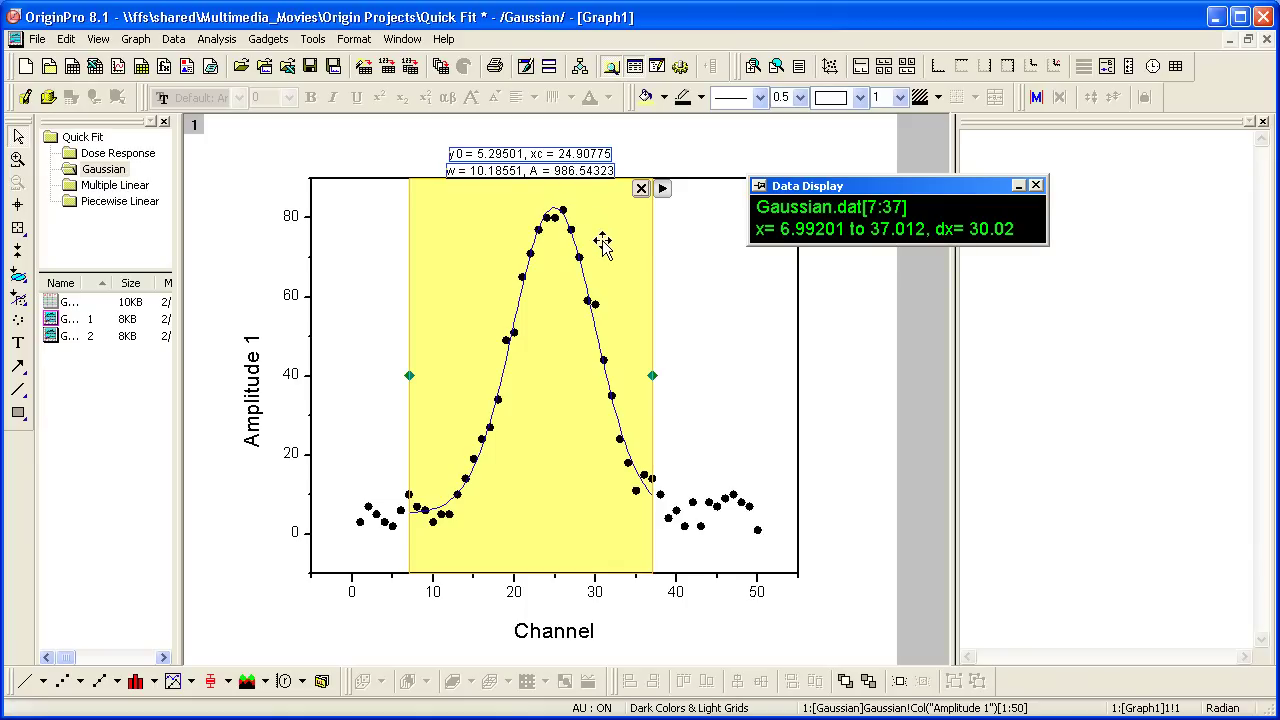
left_click_drag(602, 243, 552, 249)
left_click_drag(602, 375, 724, 385)
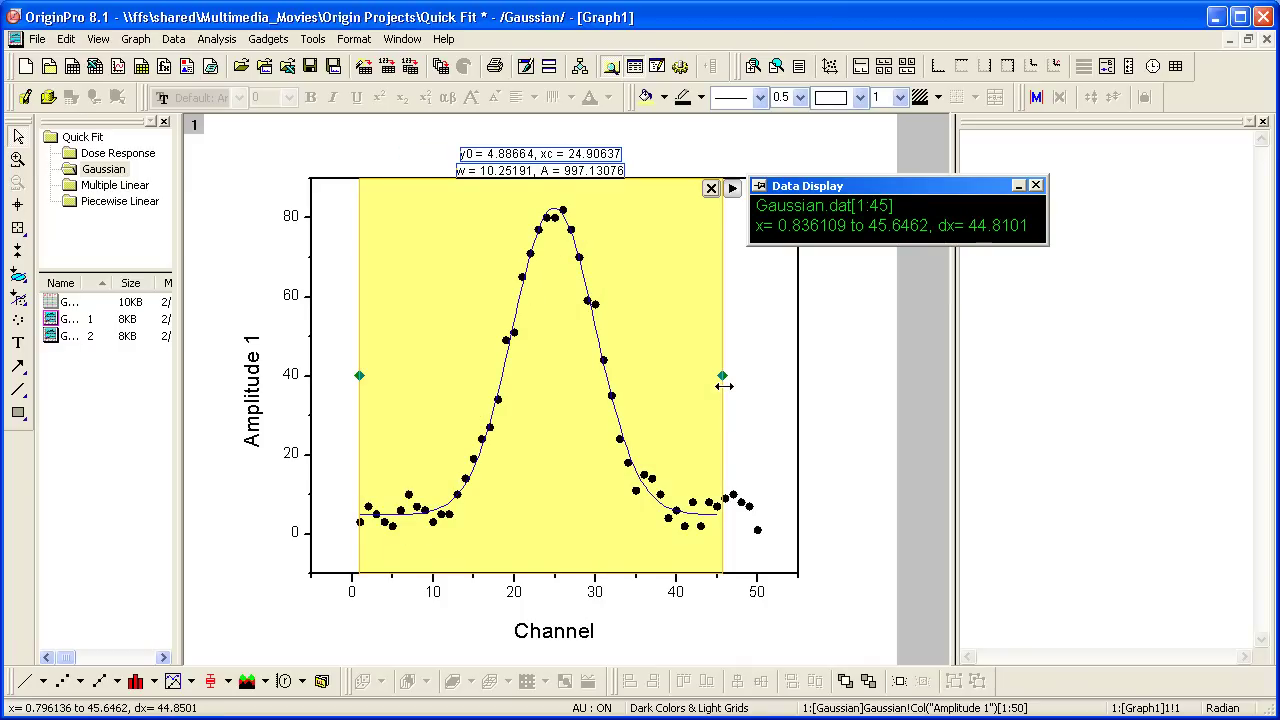
left_click_drag(882, 193, 1130, 668)
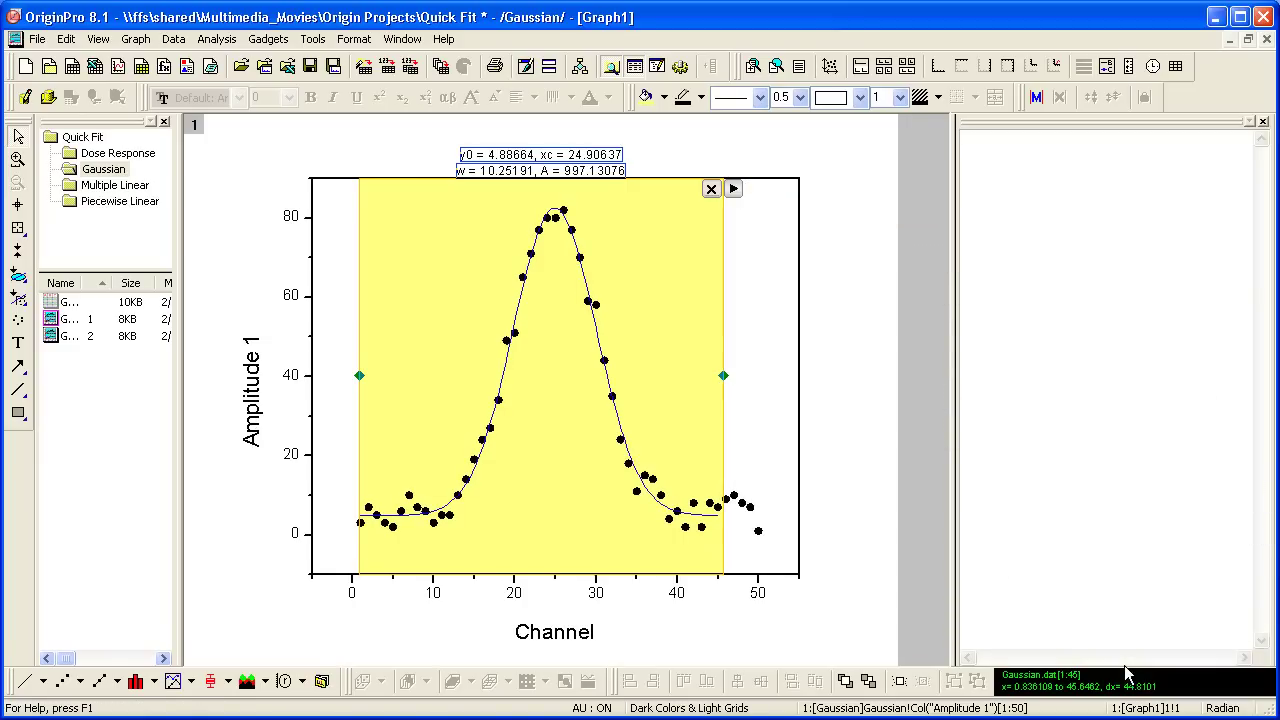
- Expand the fit to the full plot range, trial a Lorentz fit, then return to Gauss
left_click(733, 190)
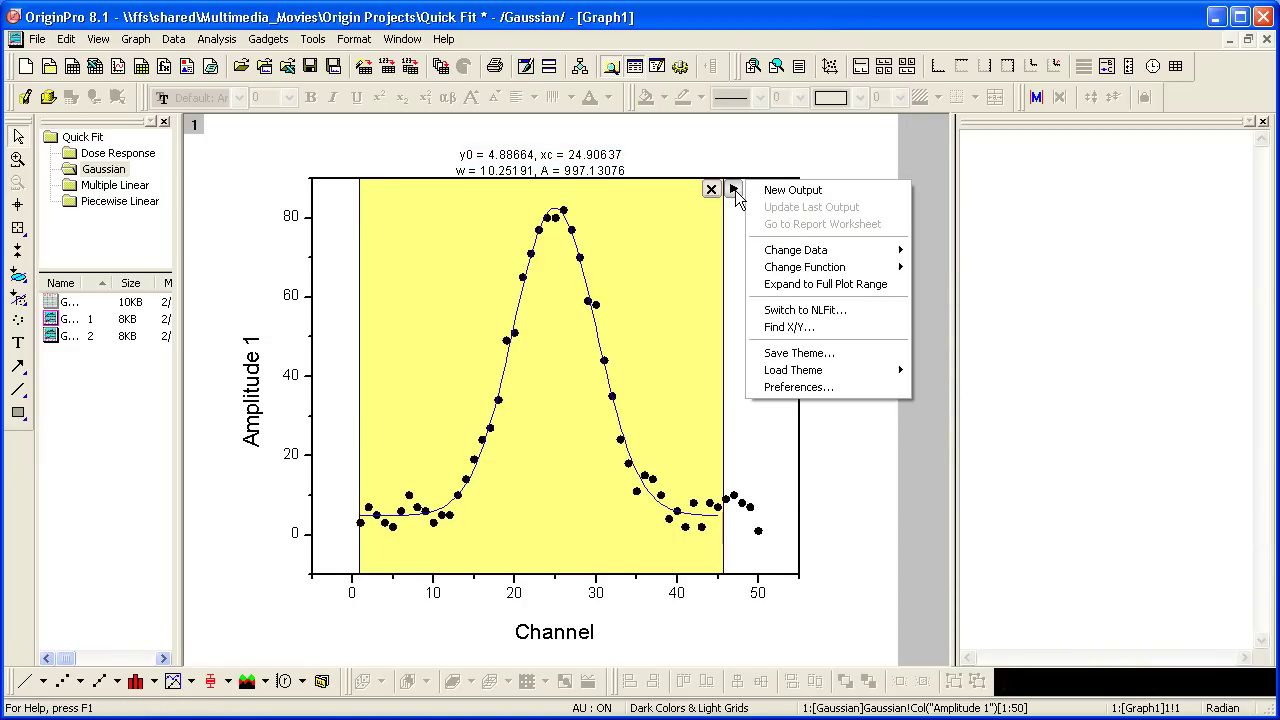
left_click(880, 286)
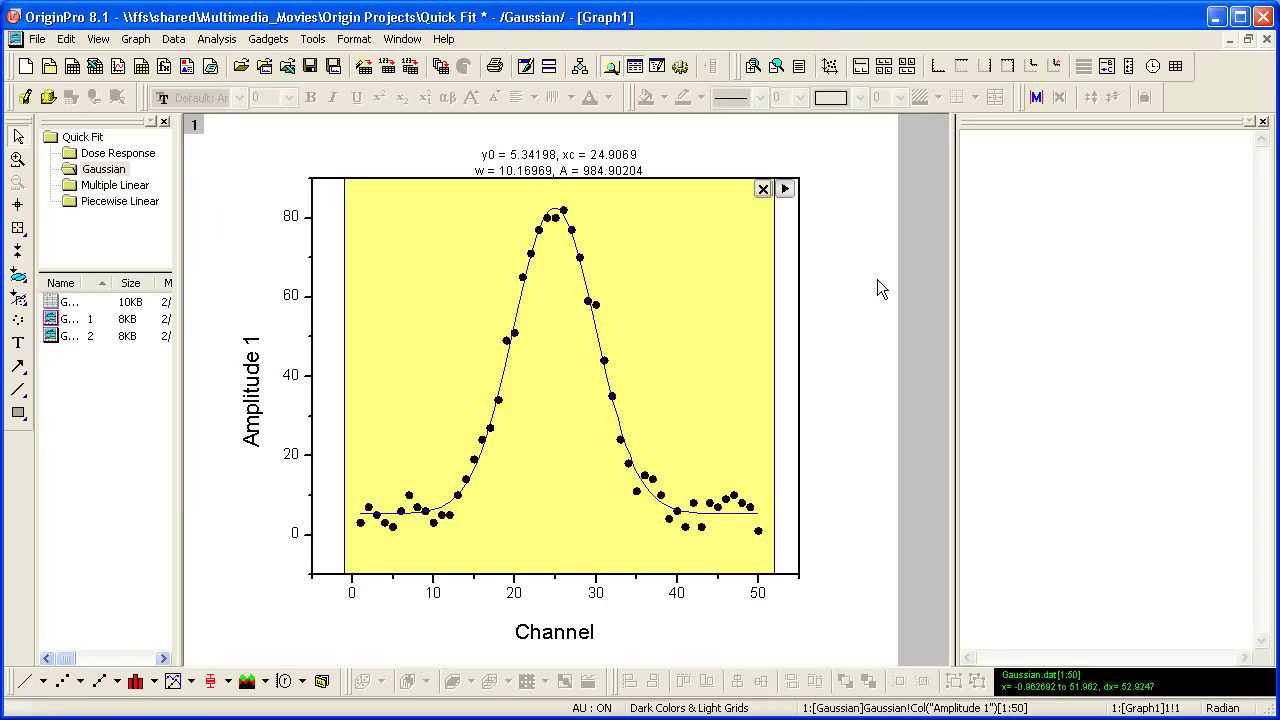
left_click(784, 190)
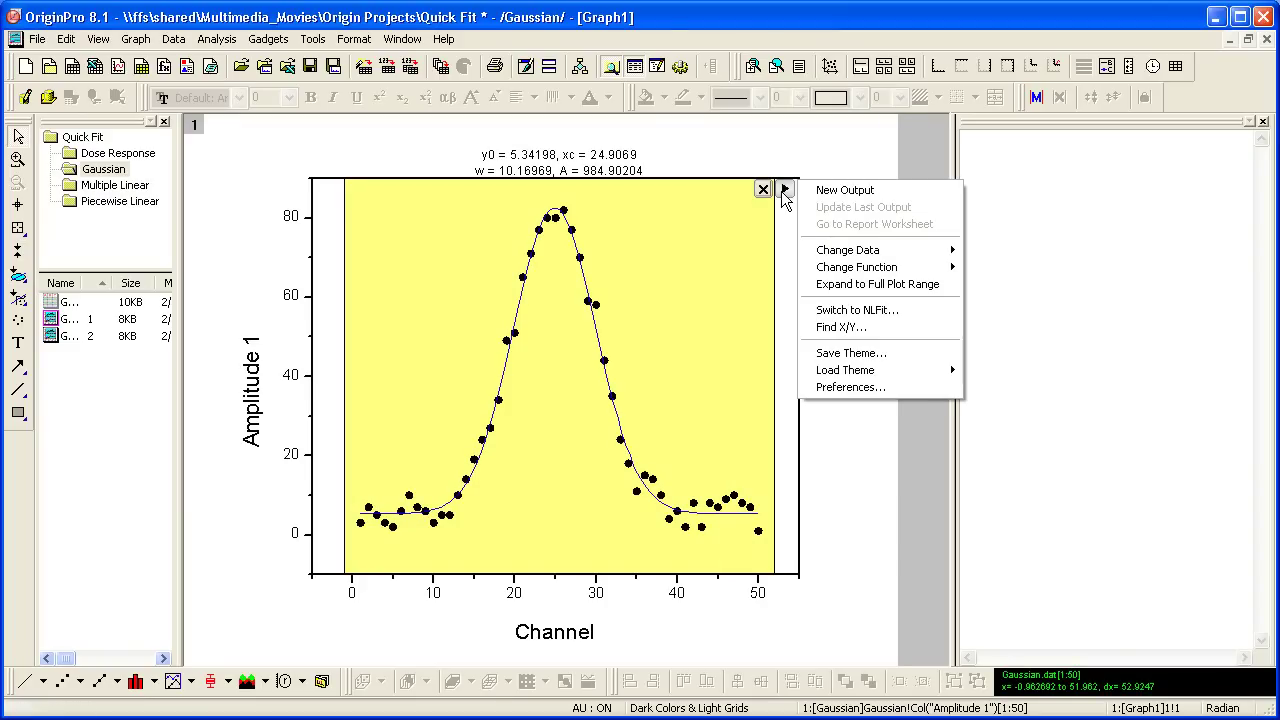
mouse_move(893, 268)
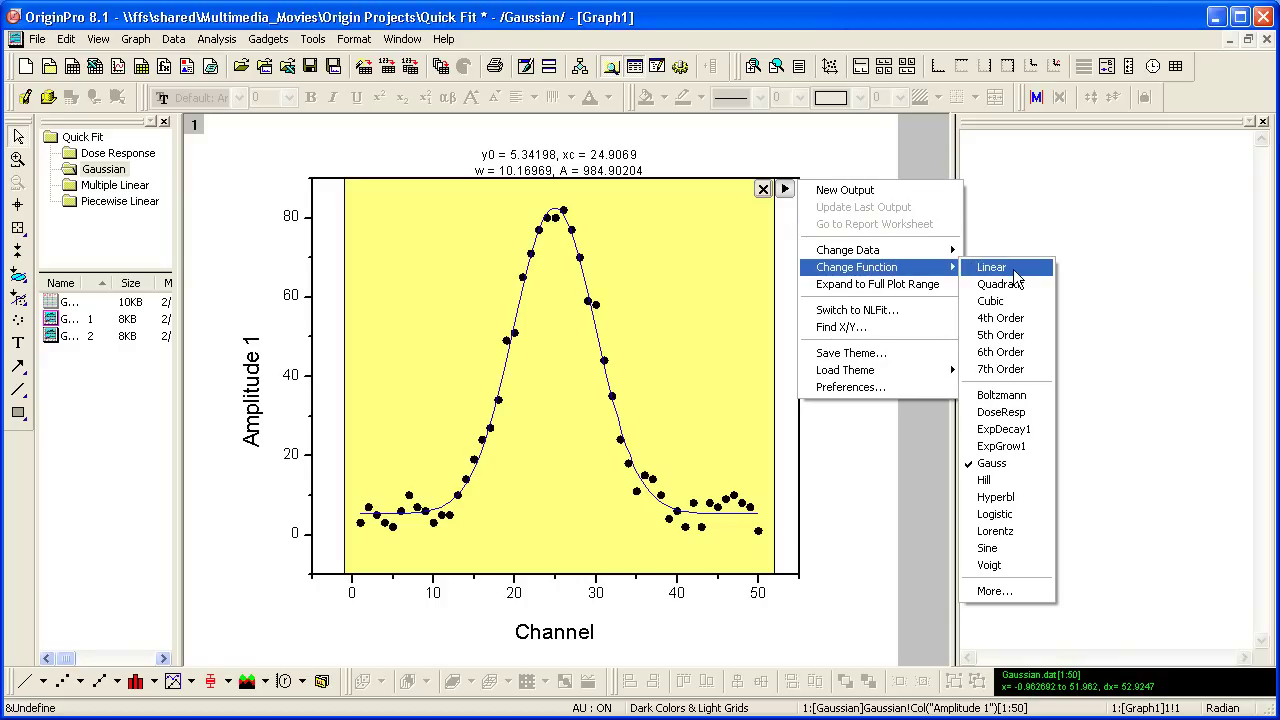
left_click(1022, 535)
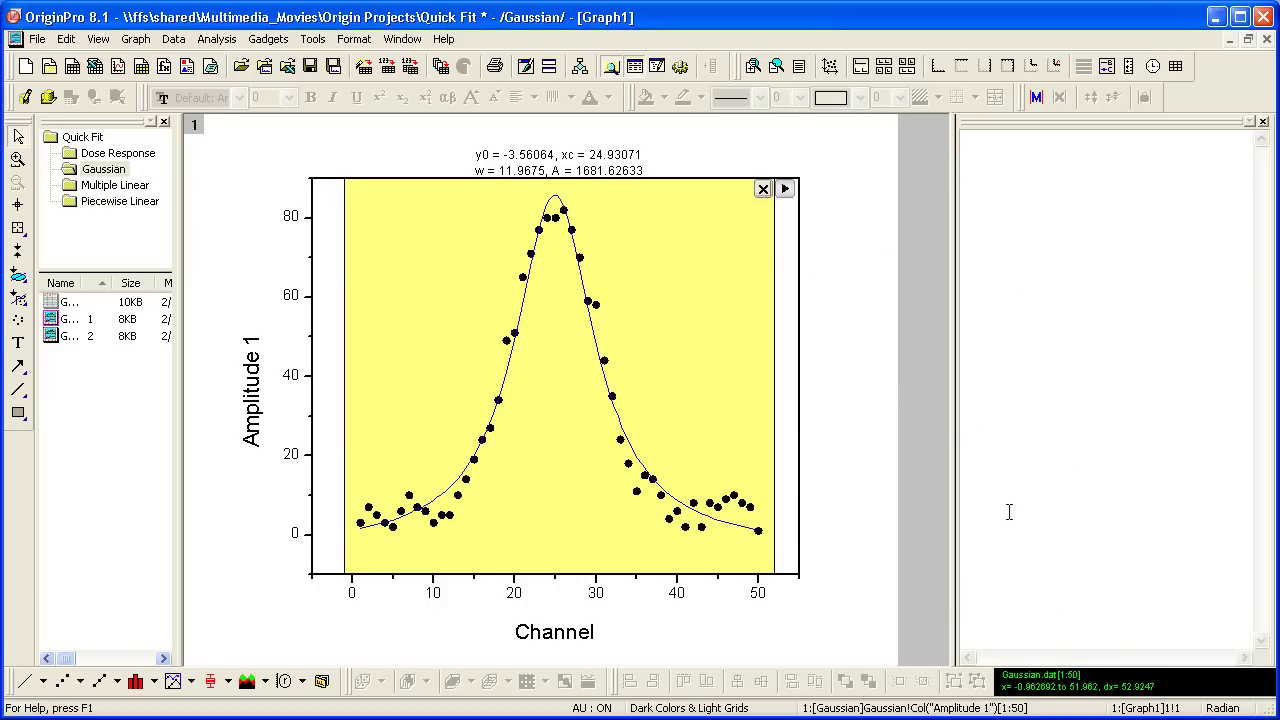
left_click(789, 191)
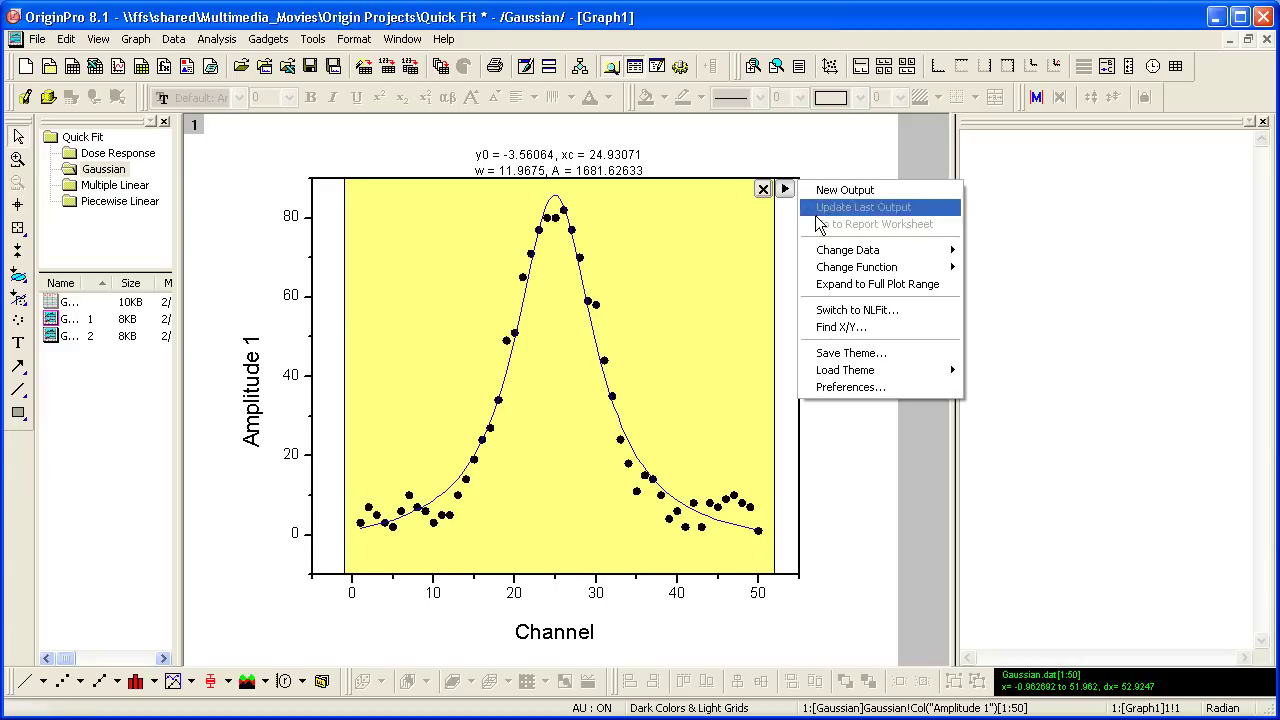
mouse_move(878, 272)
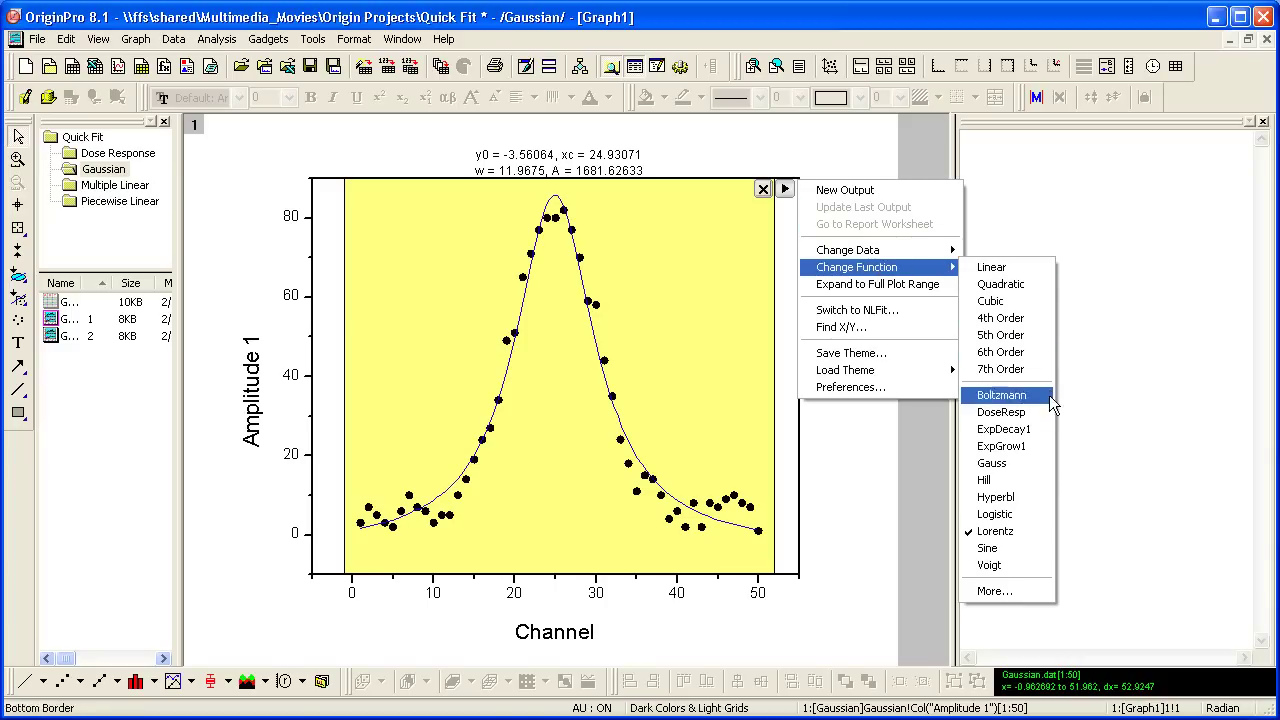
left_click(1051, 462)
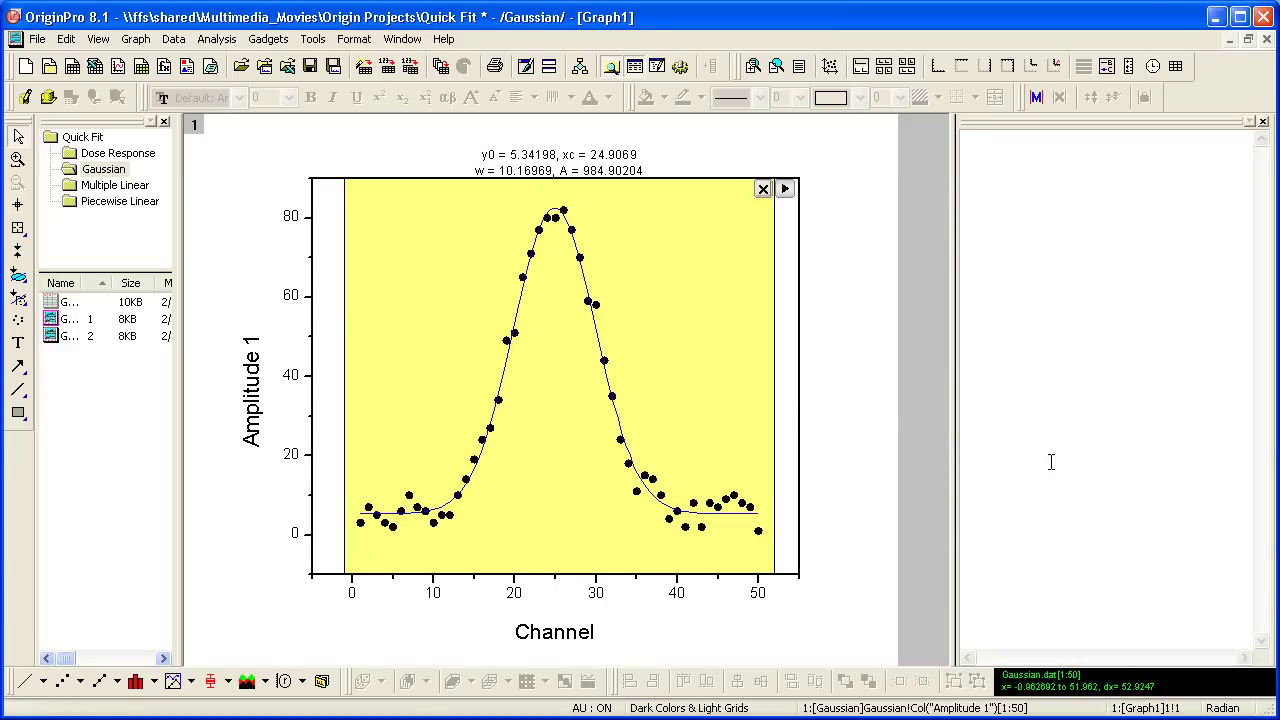
- In Quick Fit Preferences, hide y0, w and A from the ROI box label
left_click(788, 196)
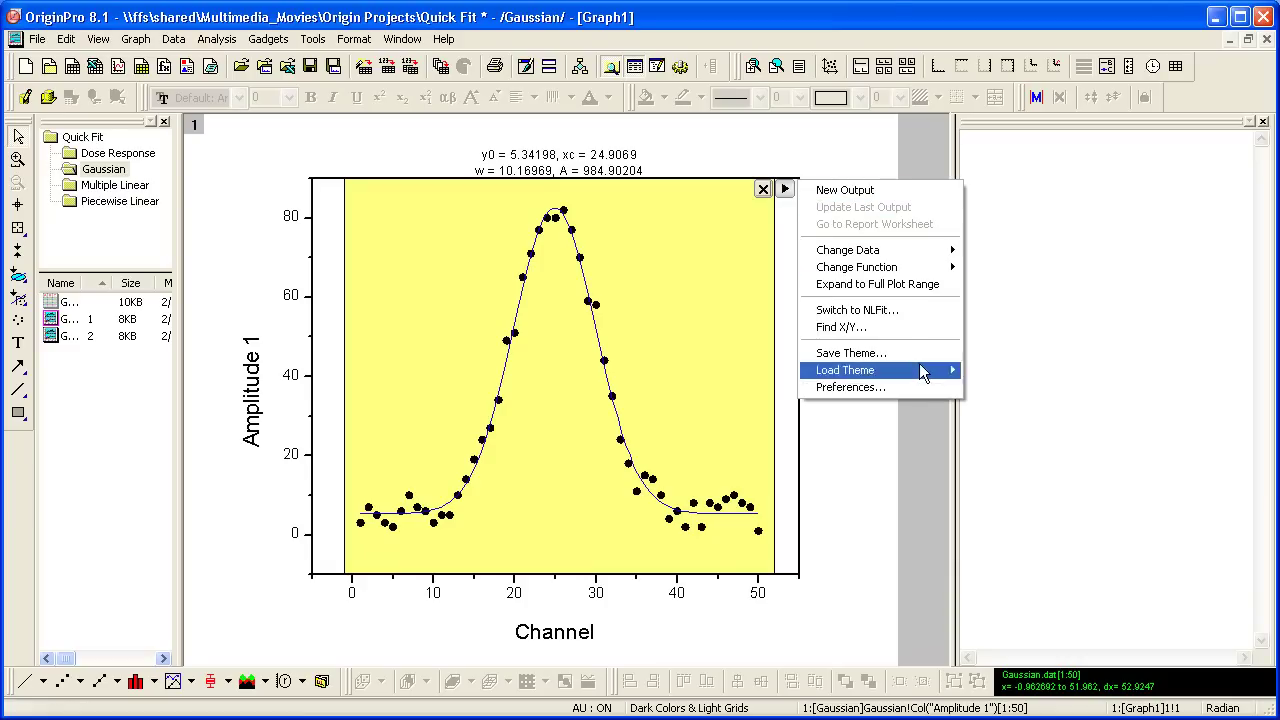
left_click(915, 387)
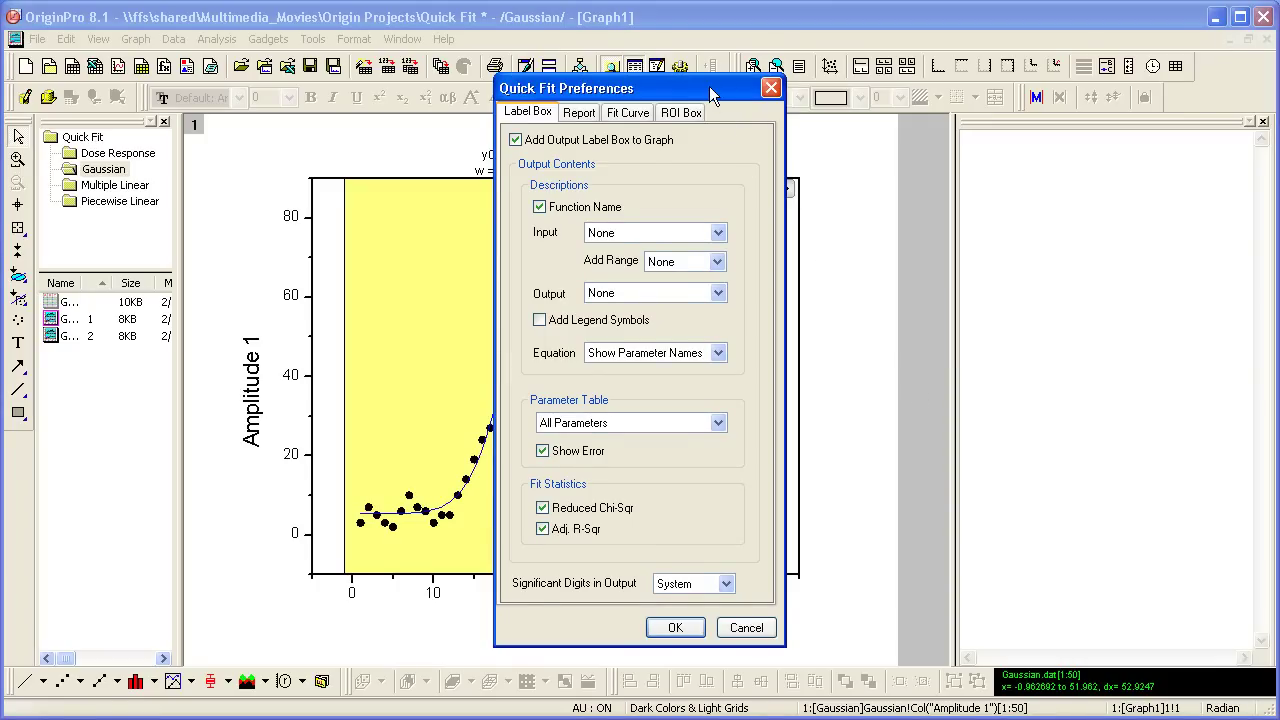
left_click_drag(712, 86, 1037, 91)
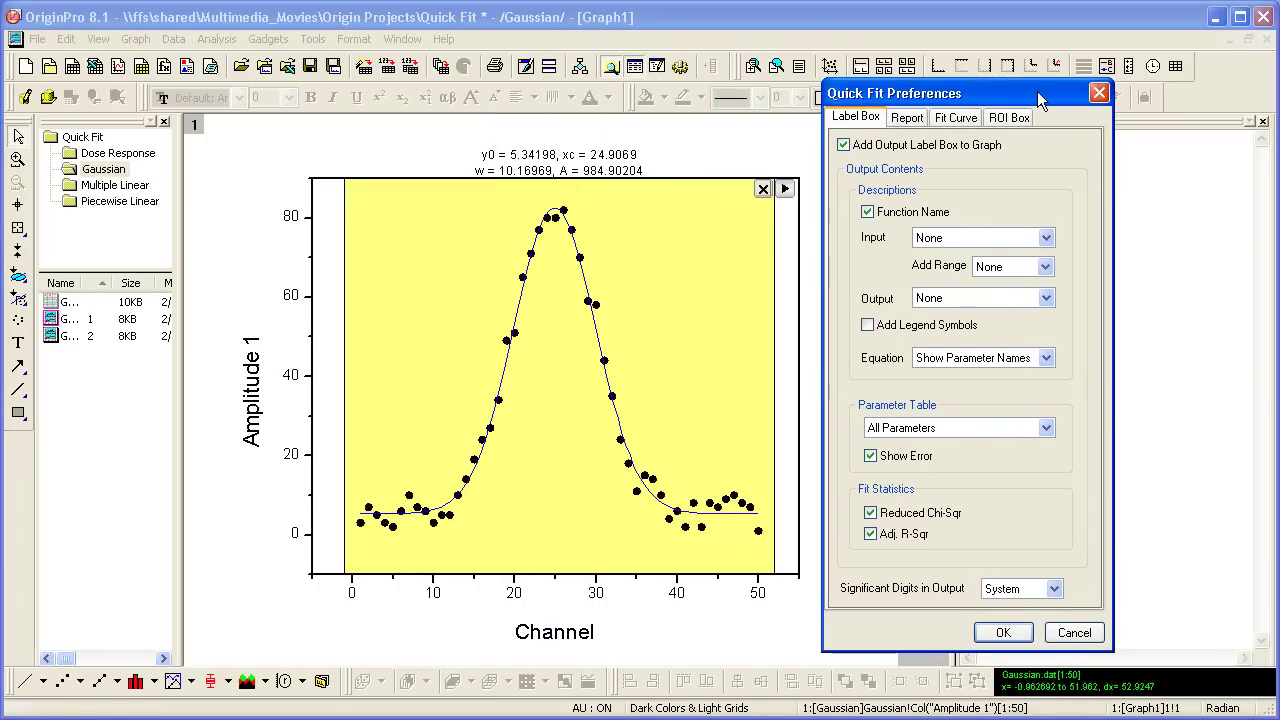
left_click(1012, 118)
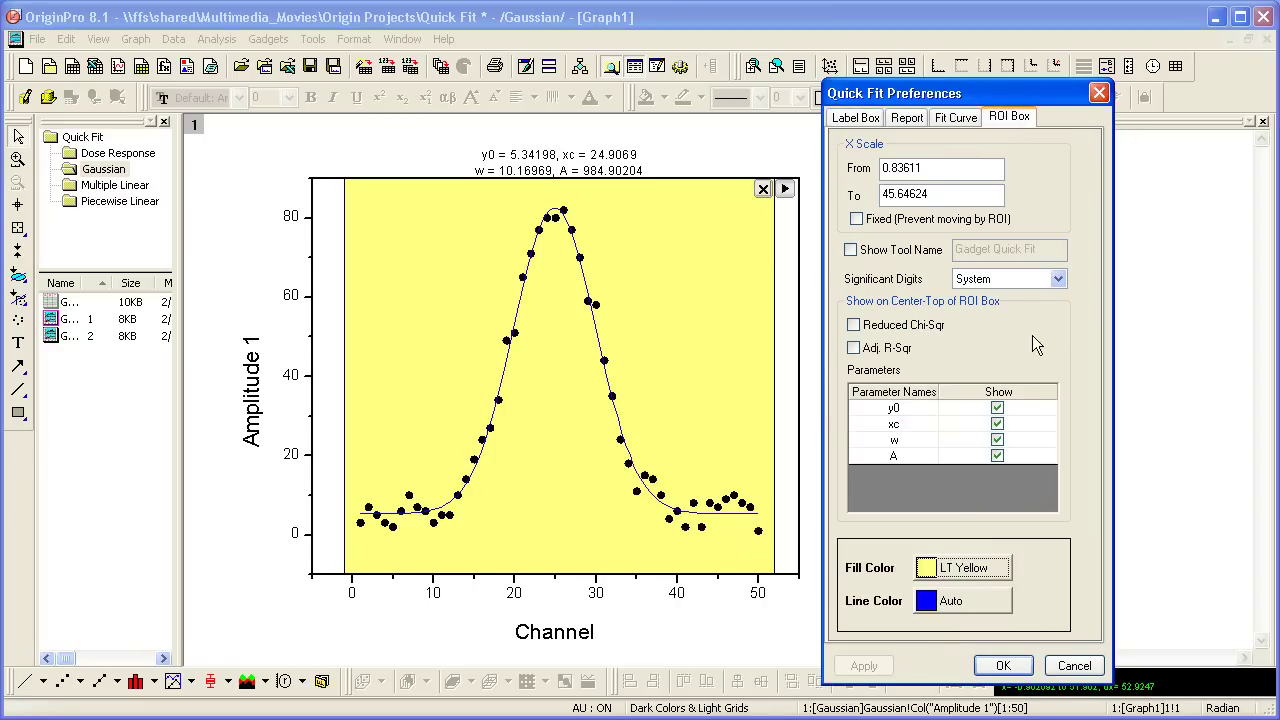
left_click(997, 408)
left_click(997, 440)
left_click(997, 455)
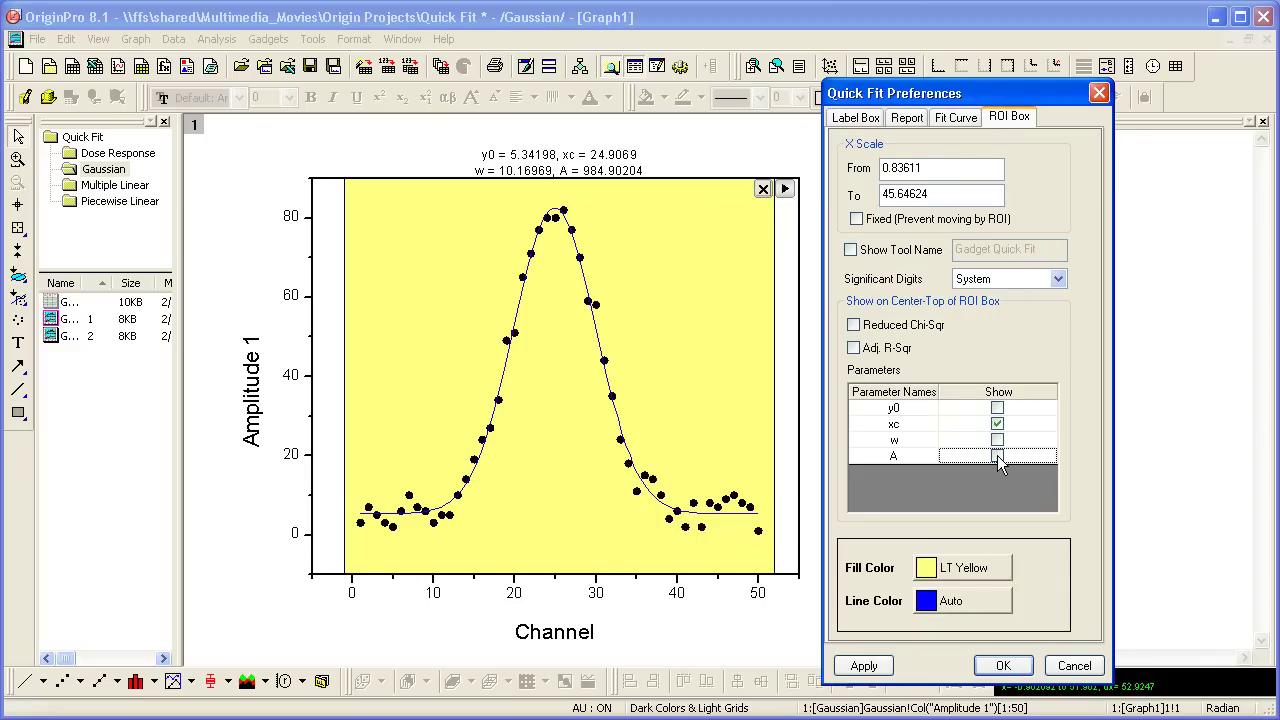
left_click(883, 667)
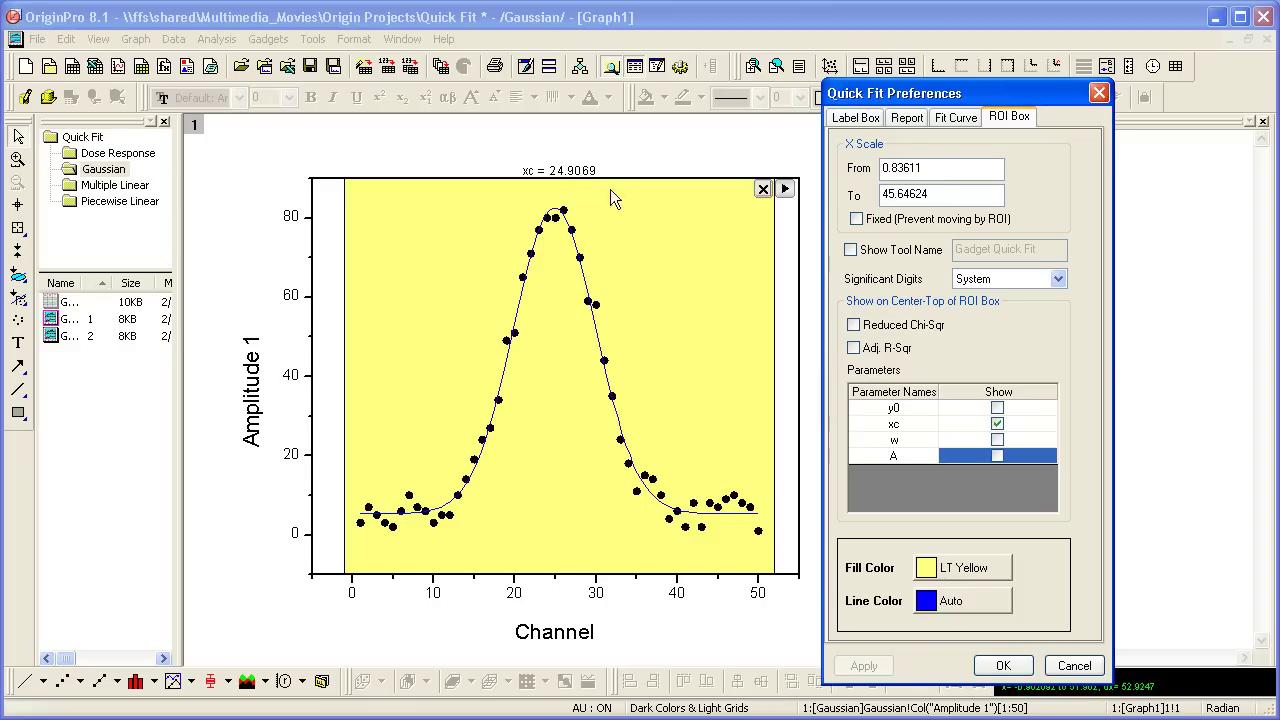
- Set the label to 5 significant digits so it reads xc = 24.907
left_click(1057, 279)
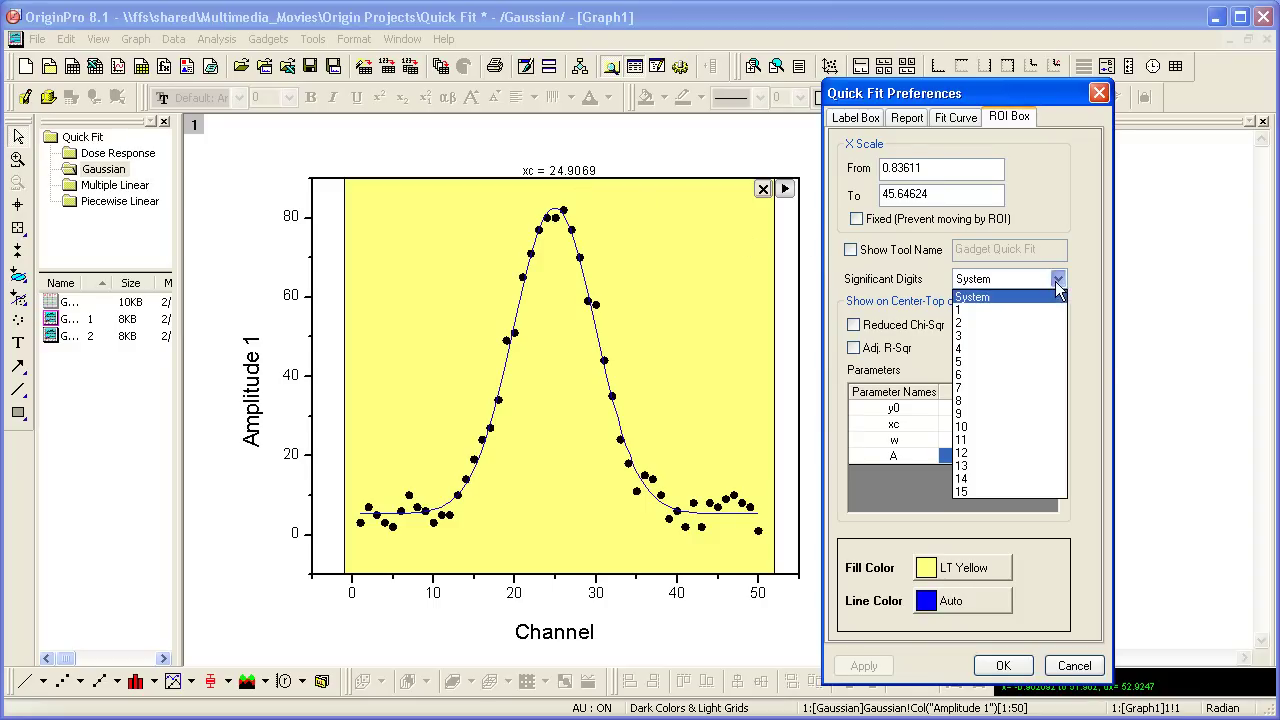
left_click(1027, 360)
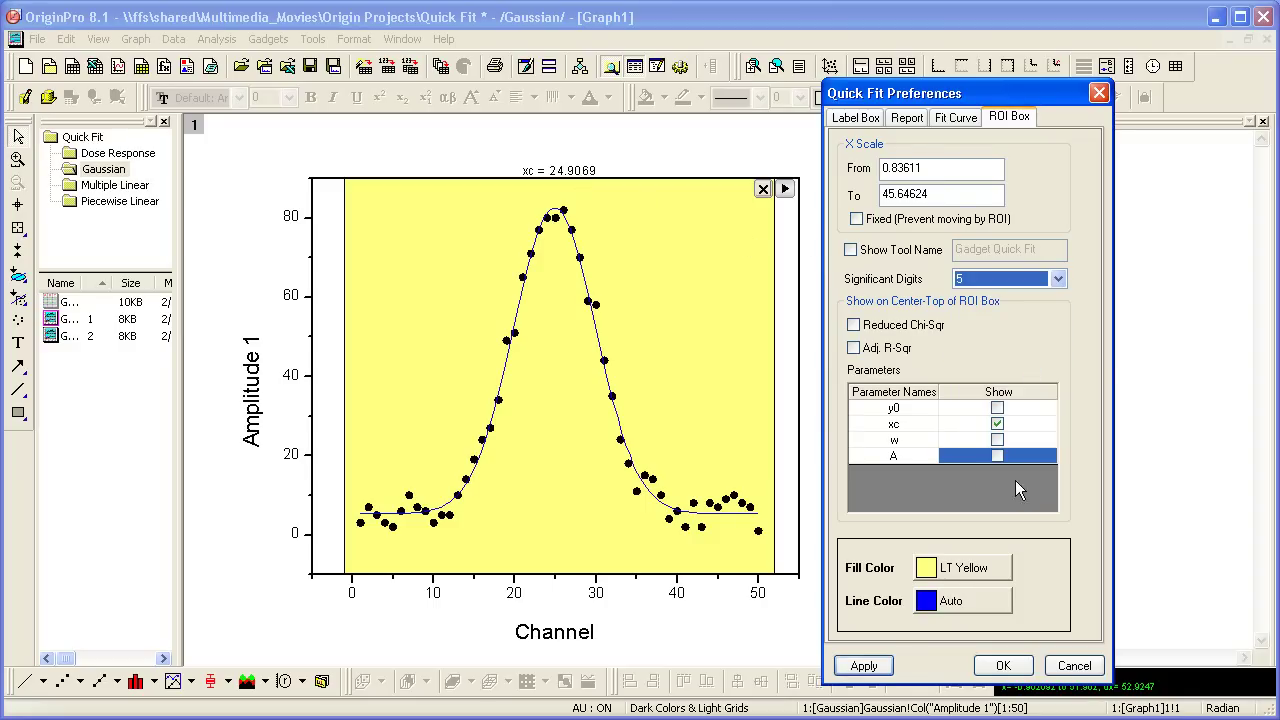
left_click(868, 666)
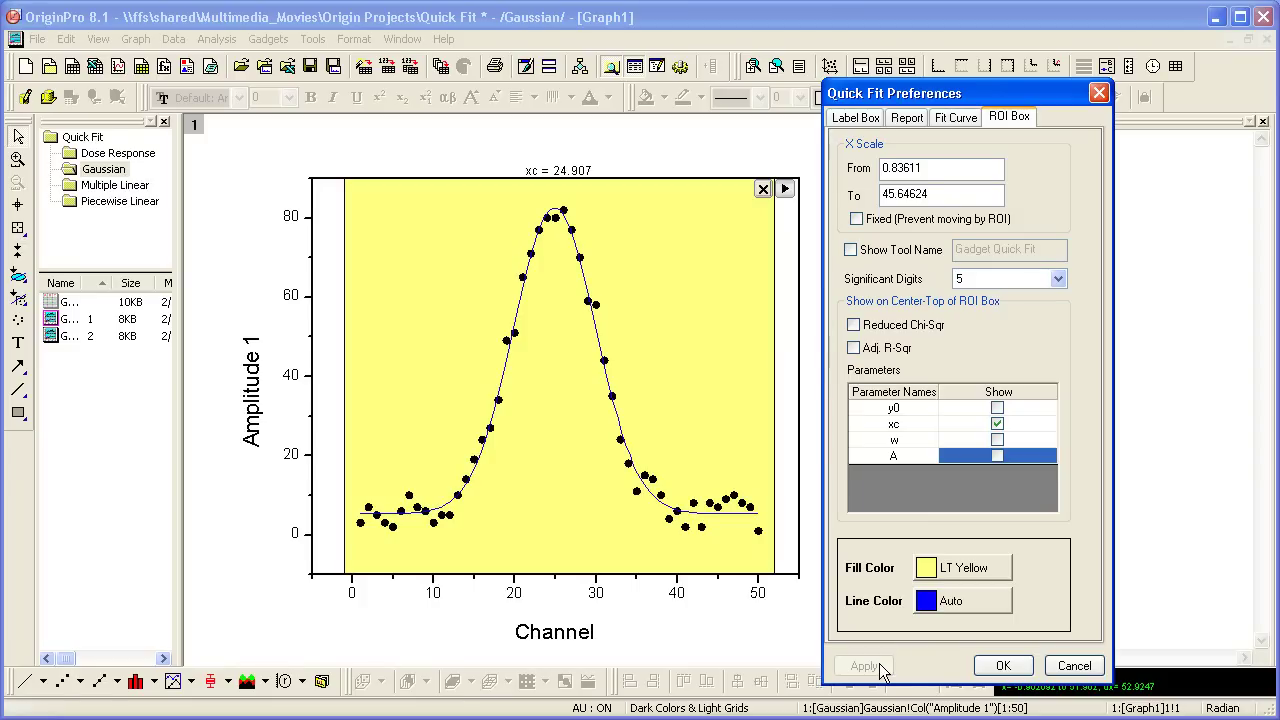
left_click(1000, 666)
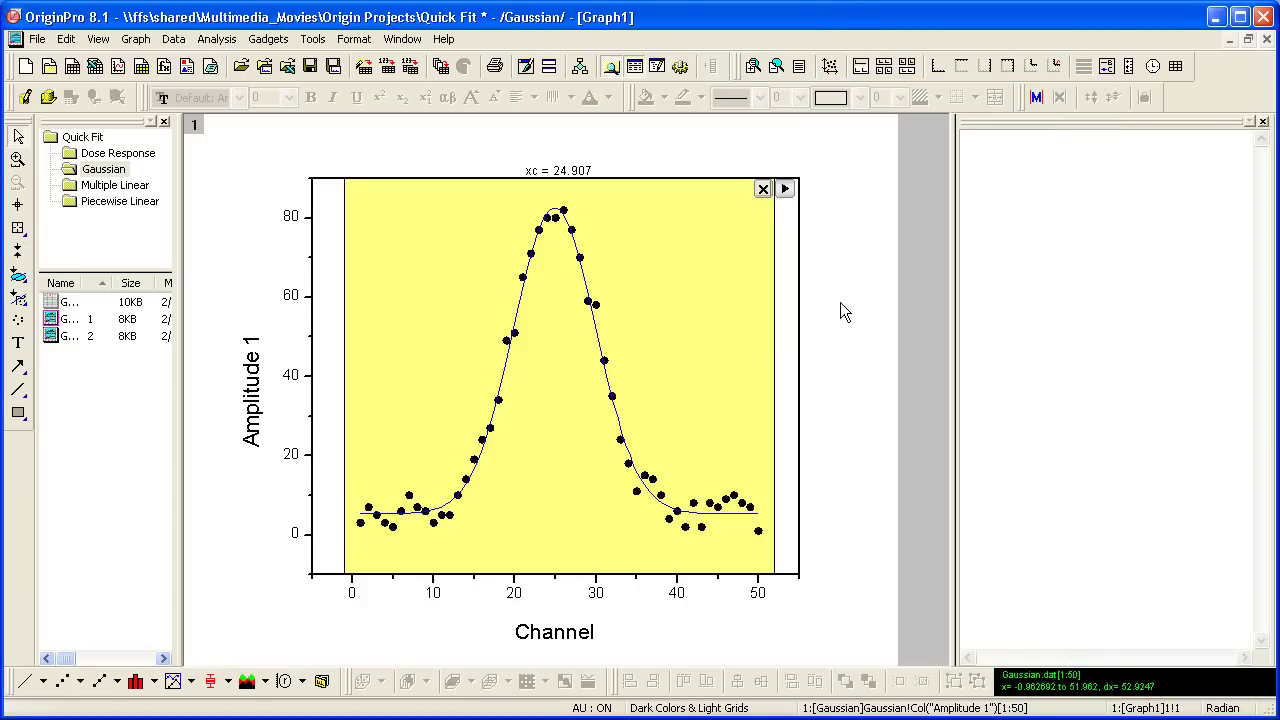
- Create a New Output of the Gauss fit and move its results table to the upper left
left_click(784, 190)
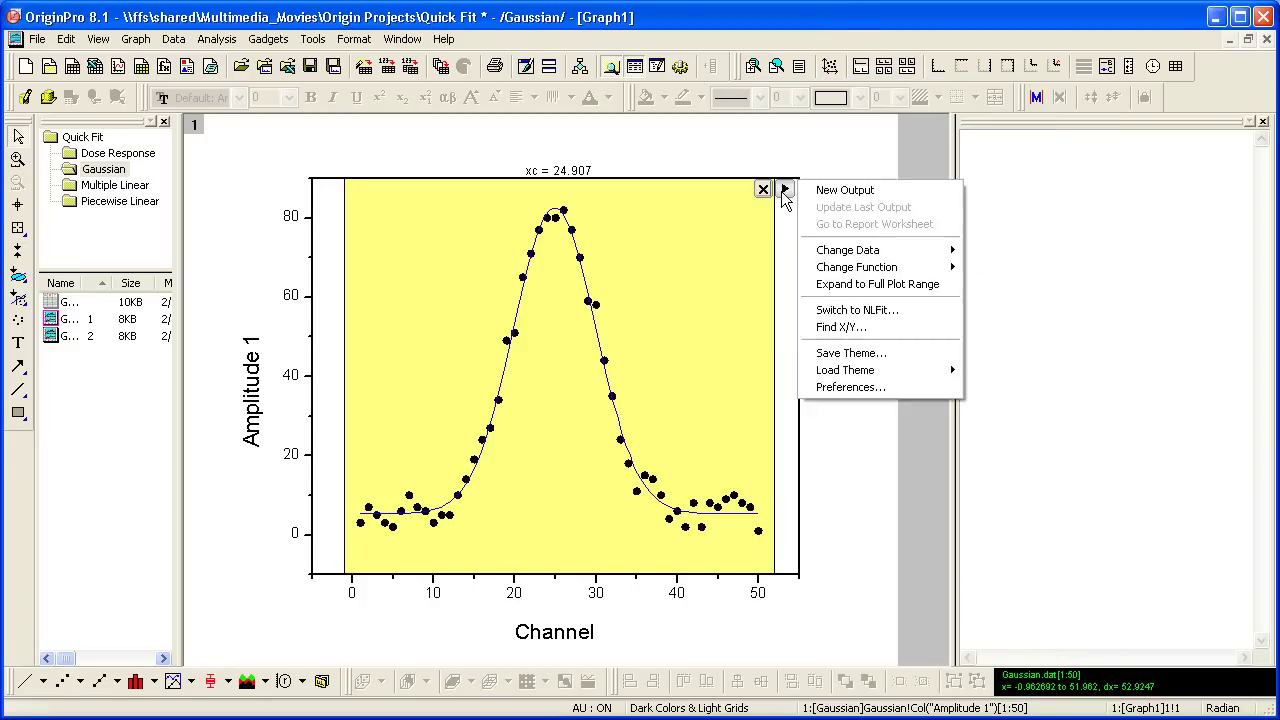
left_click(855, 195)
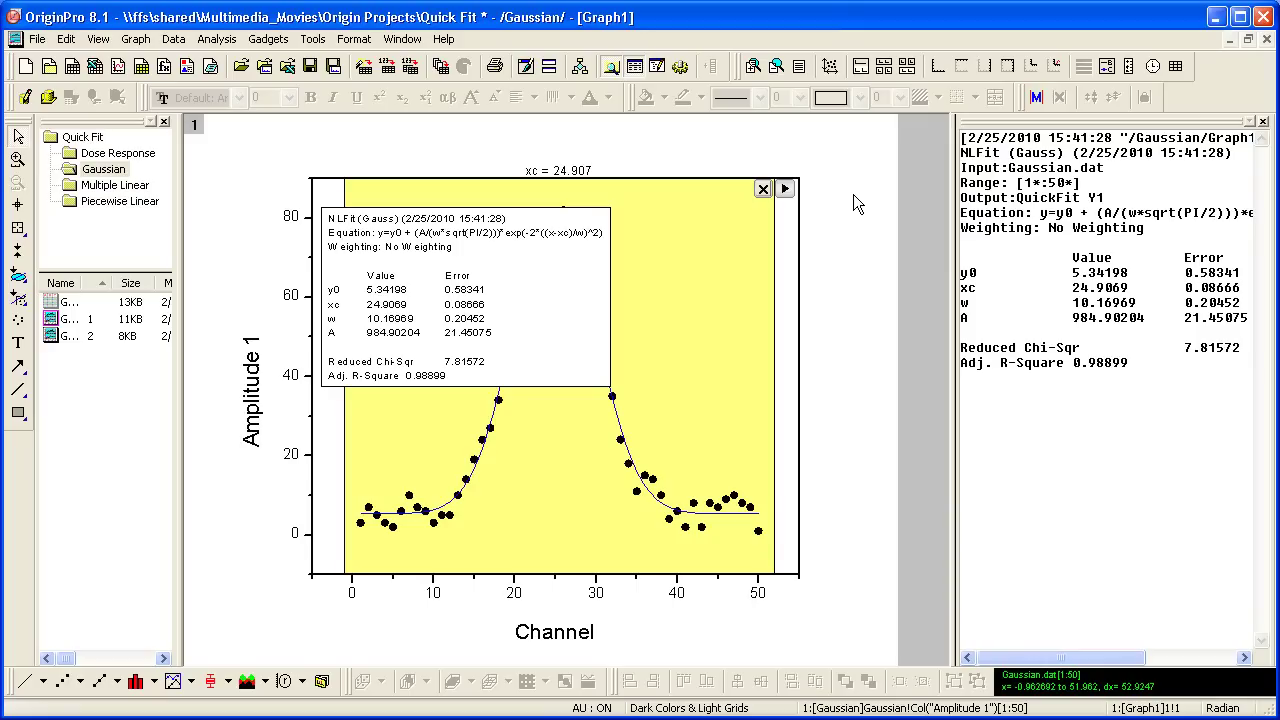
left_click_drag(450, 282, 336, 208)
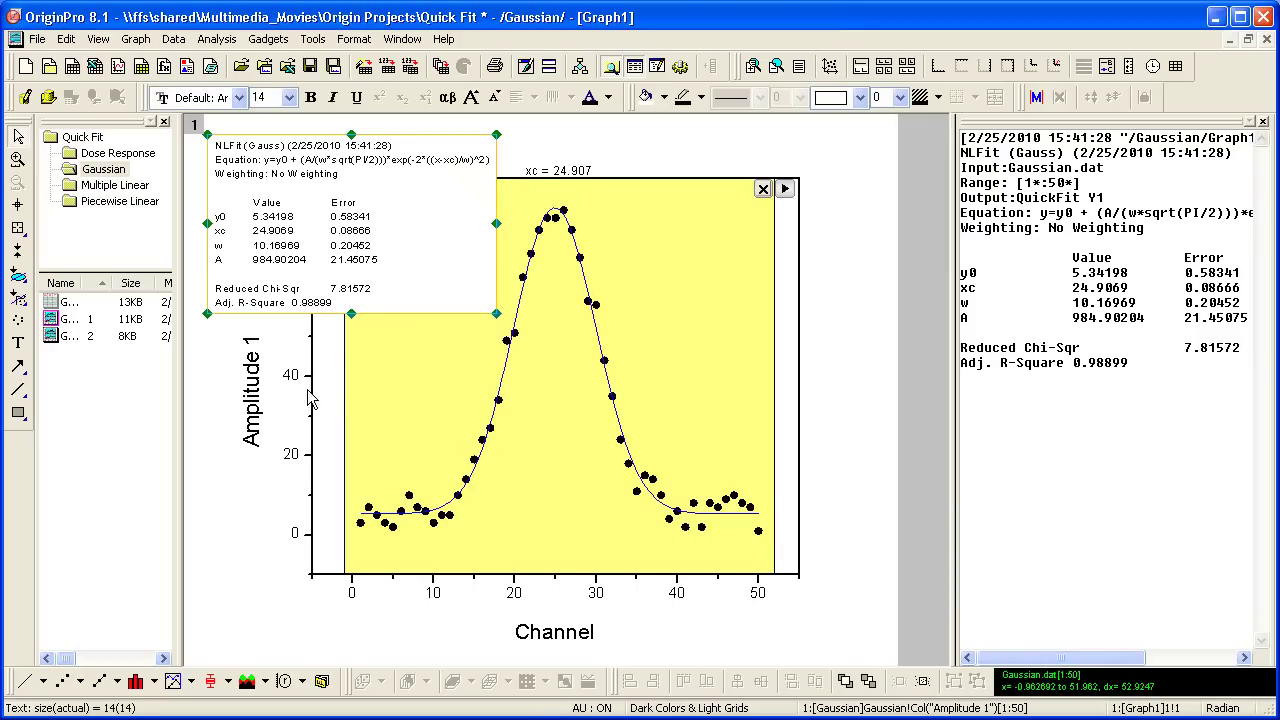
- Set the label's Parameter Table to Use ROI Box Tab Settings and update the last output
left_click(235, 475)
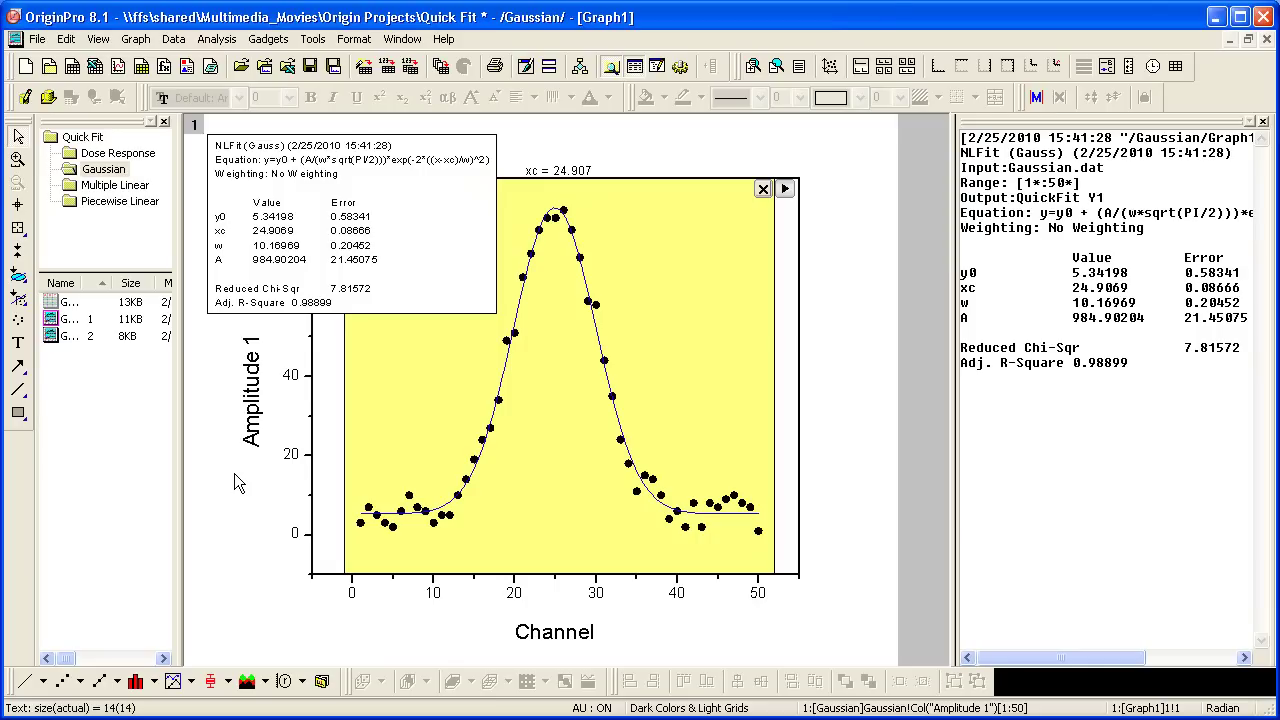
left_click(784, 189)
left_click(886, 388)
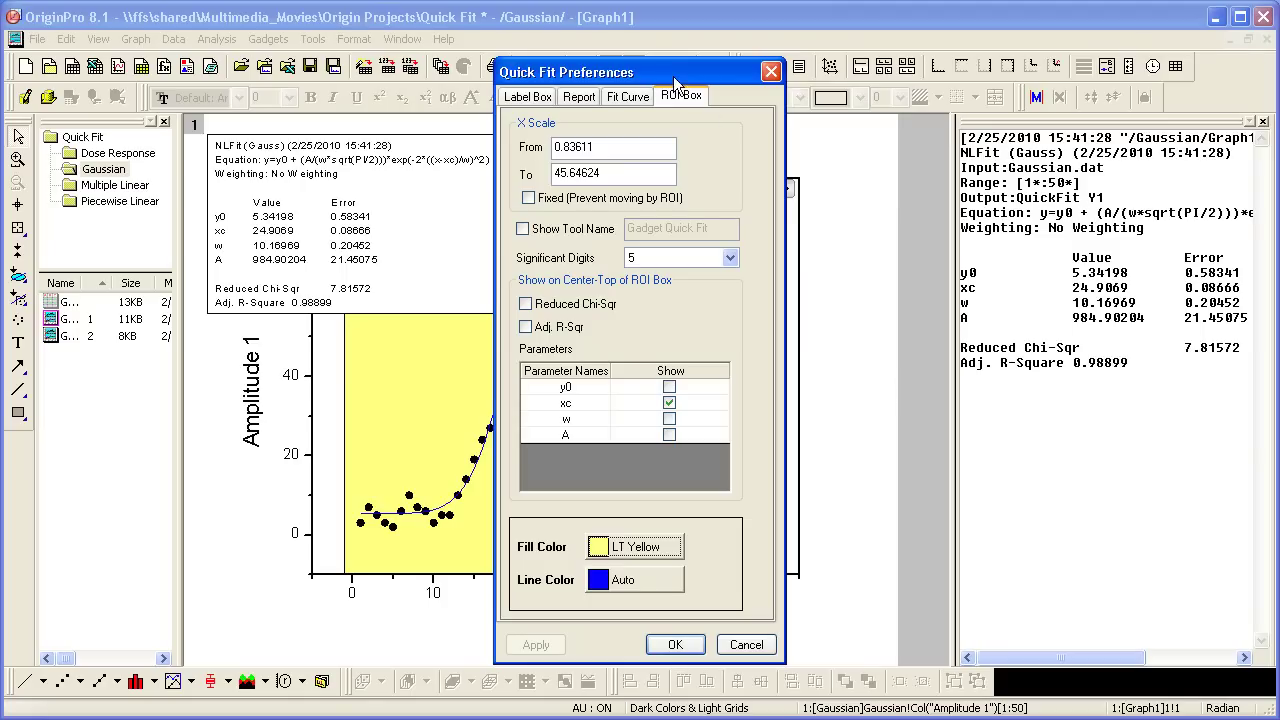
left_click_drag(672, 80, 982, 78)
left_click(858, 97)
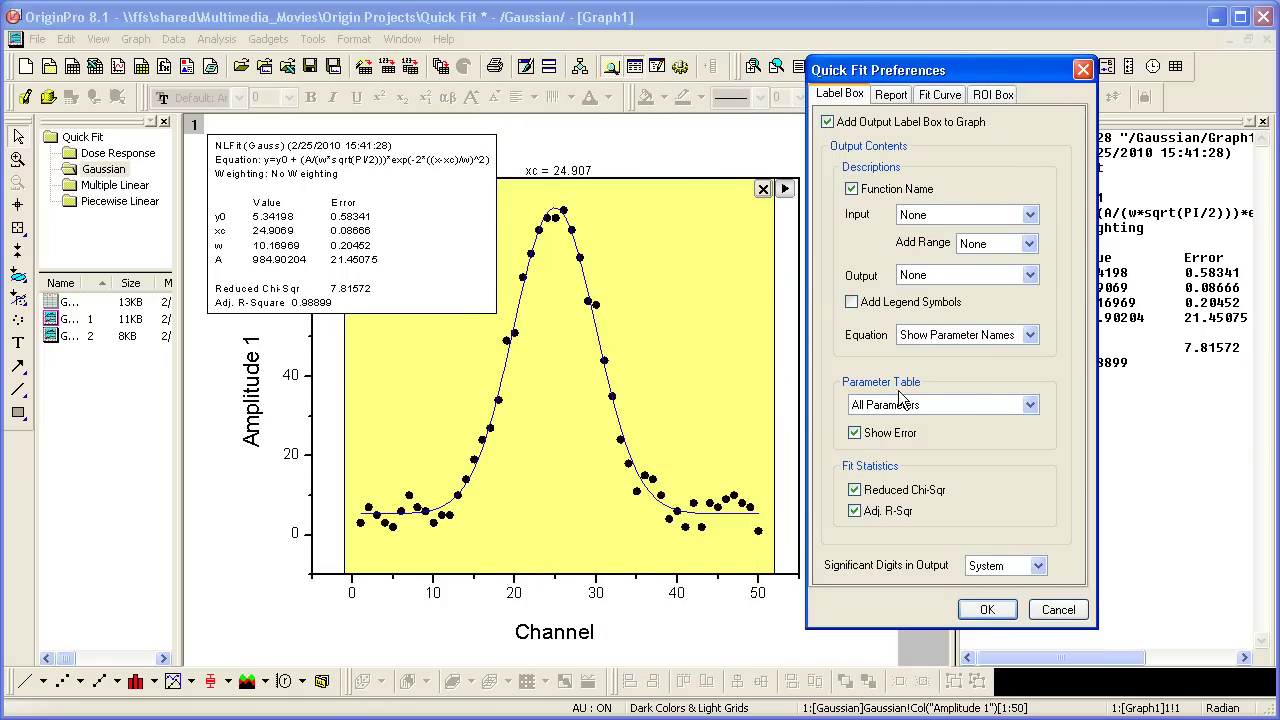
left_click(940, 406)
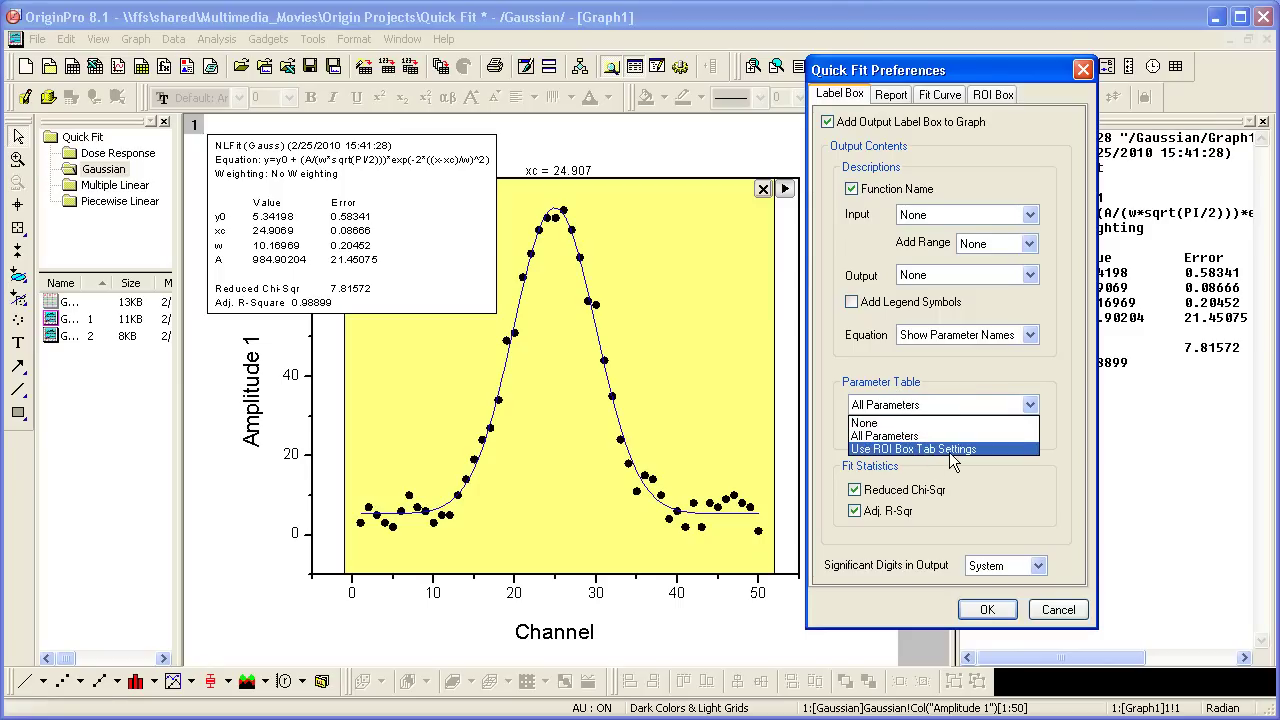
left_click(950, 452)
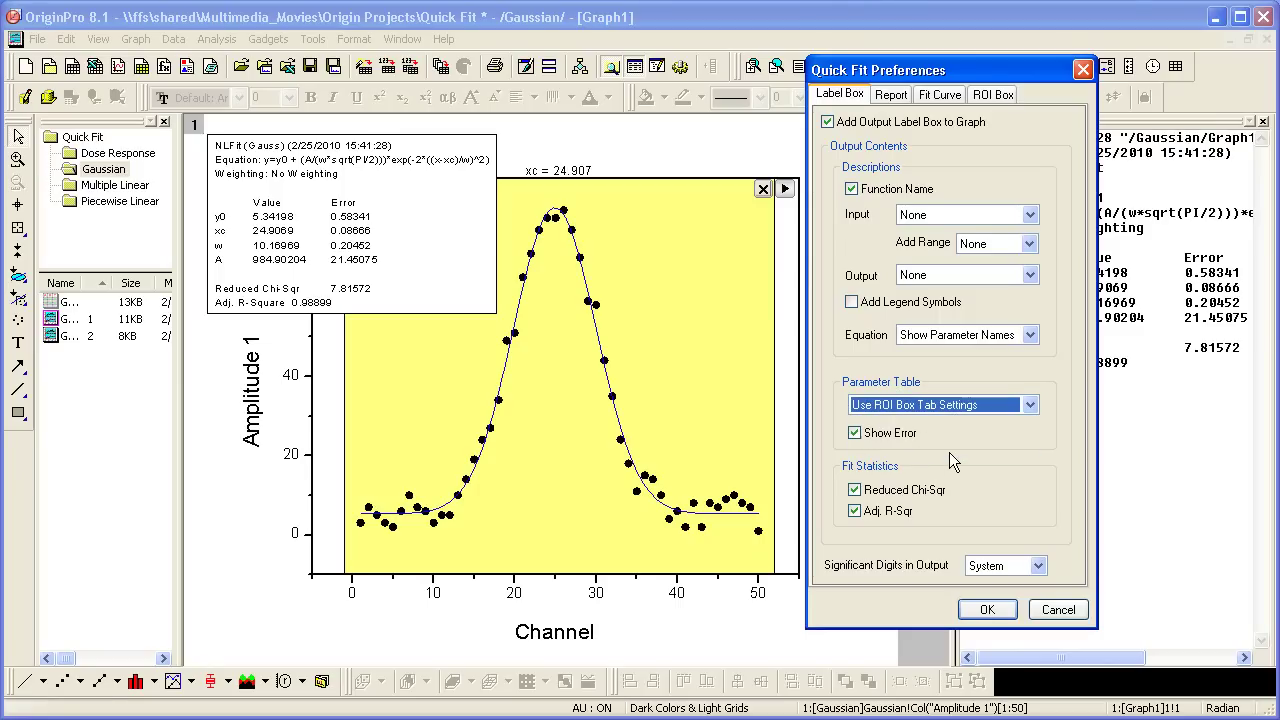
left_click(988, 610)
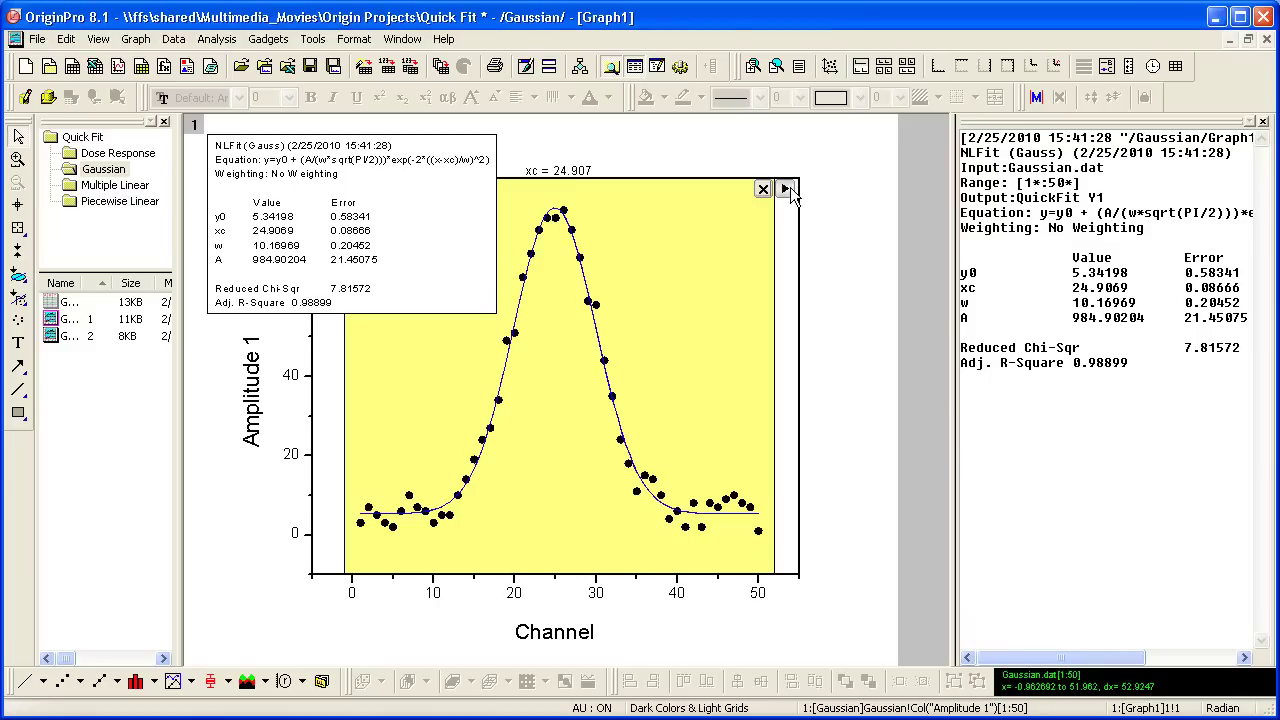
left_click(787, 190)
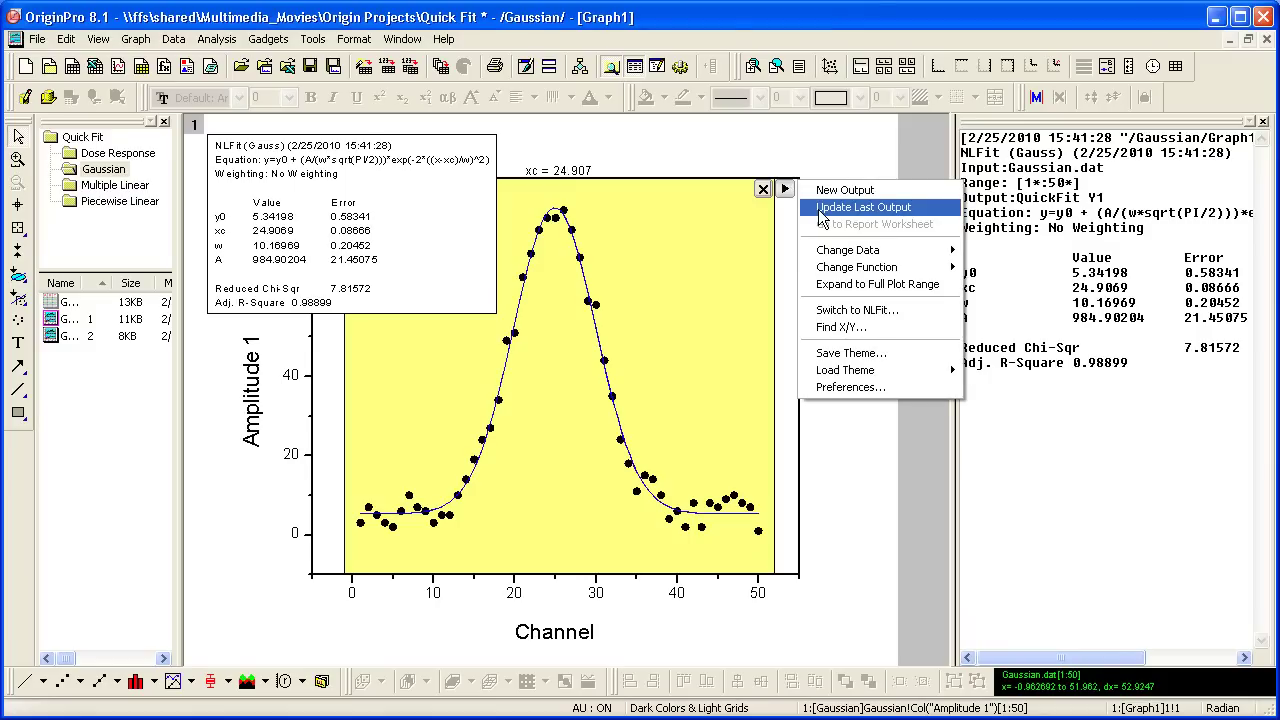
left_click(822, 210)
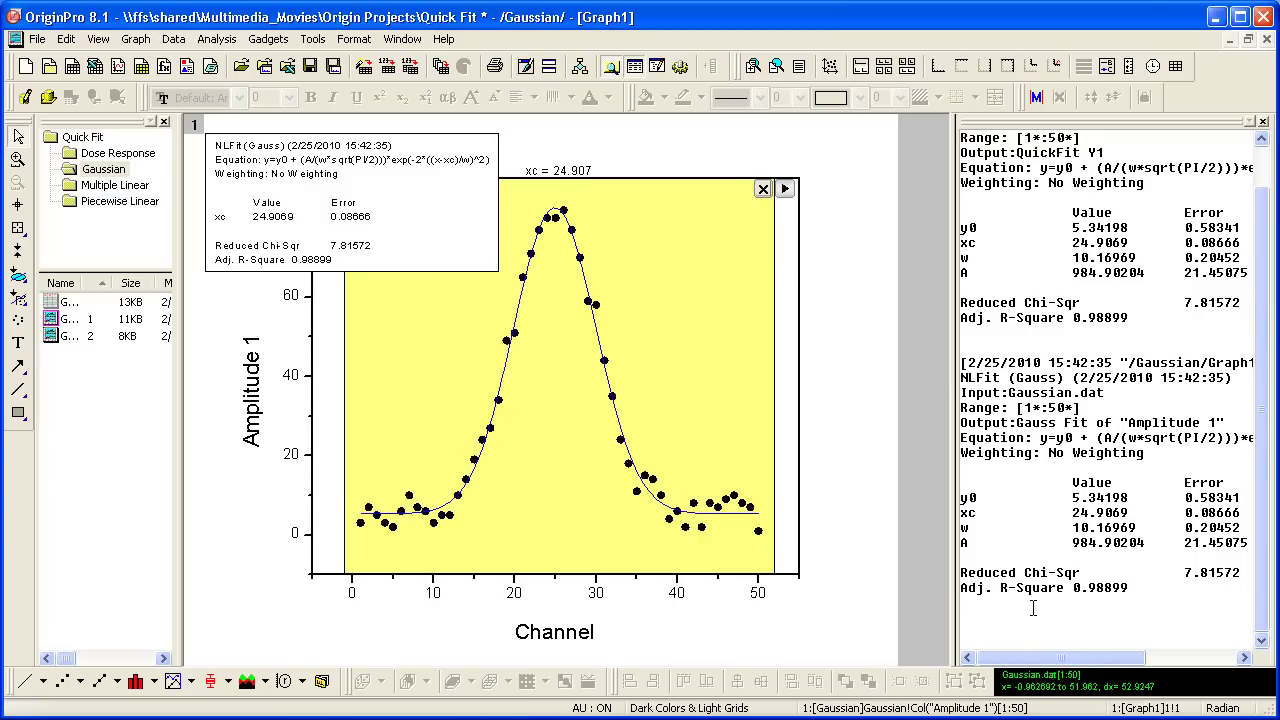
- Review the Report tab in Quick Fit Preferences, then start Save Theme named Gauss
left_click(783, 187)
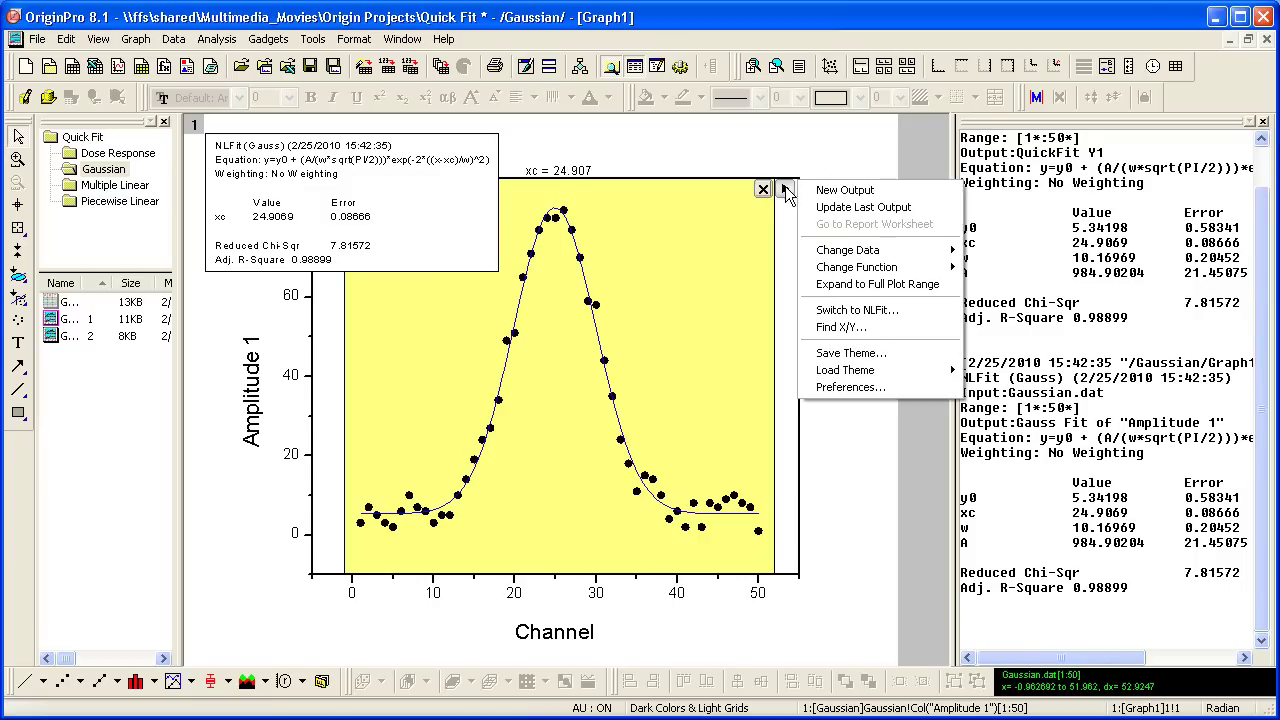
left_click(866, 388)
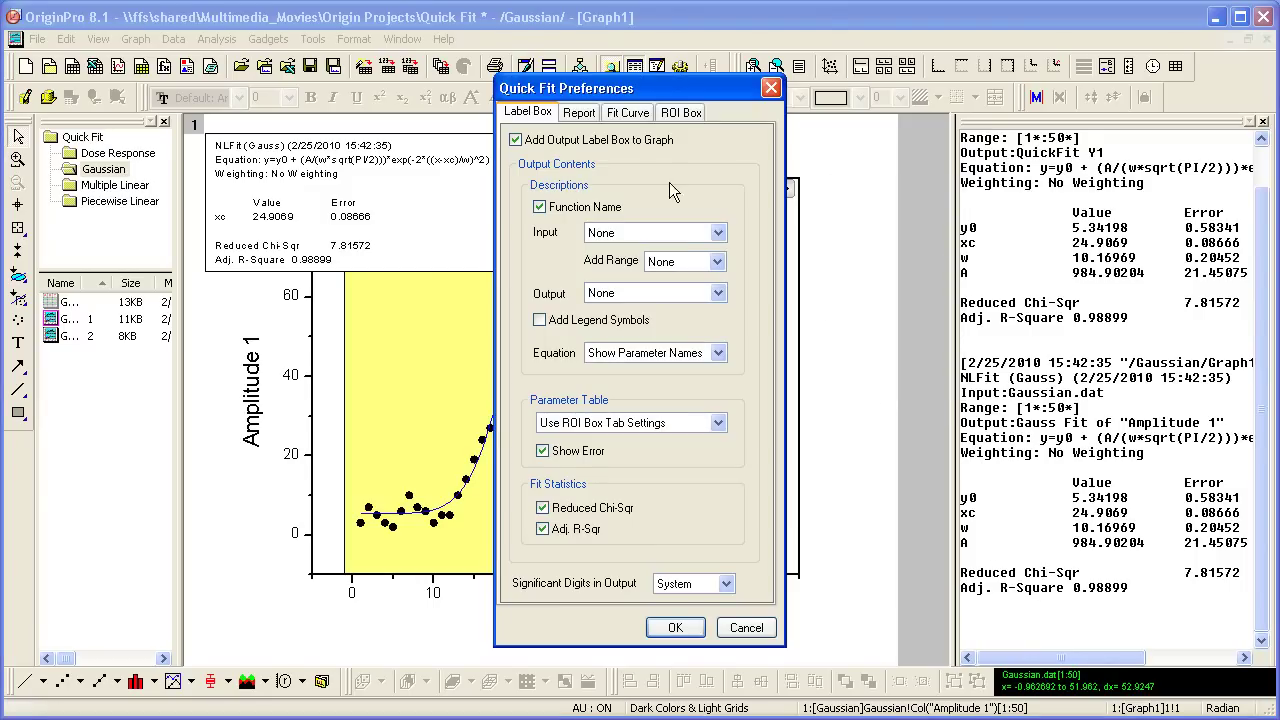
left_click(591, 117)
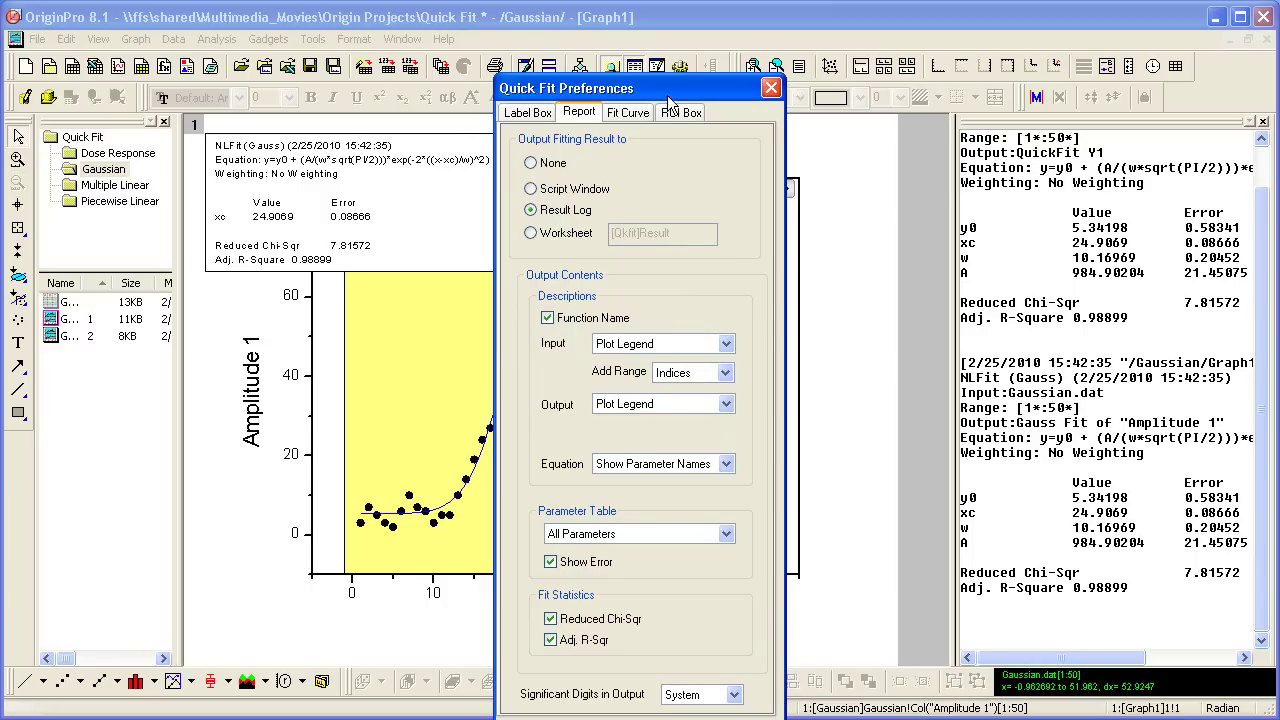
left_click_drag(670, 97, 834, 44)
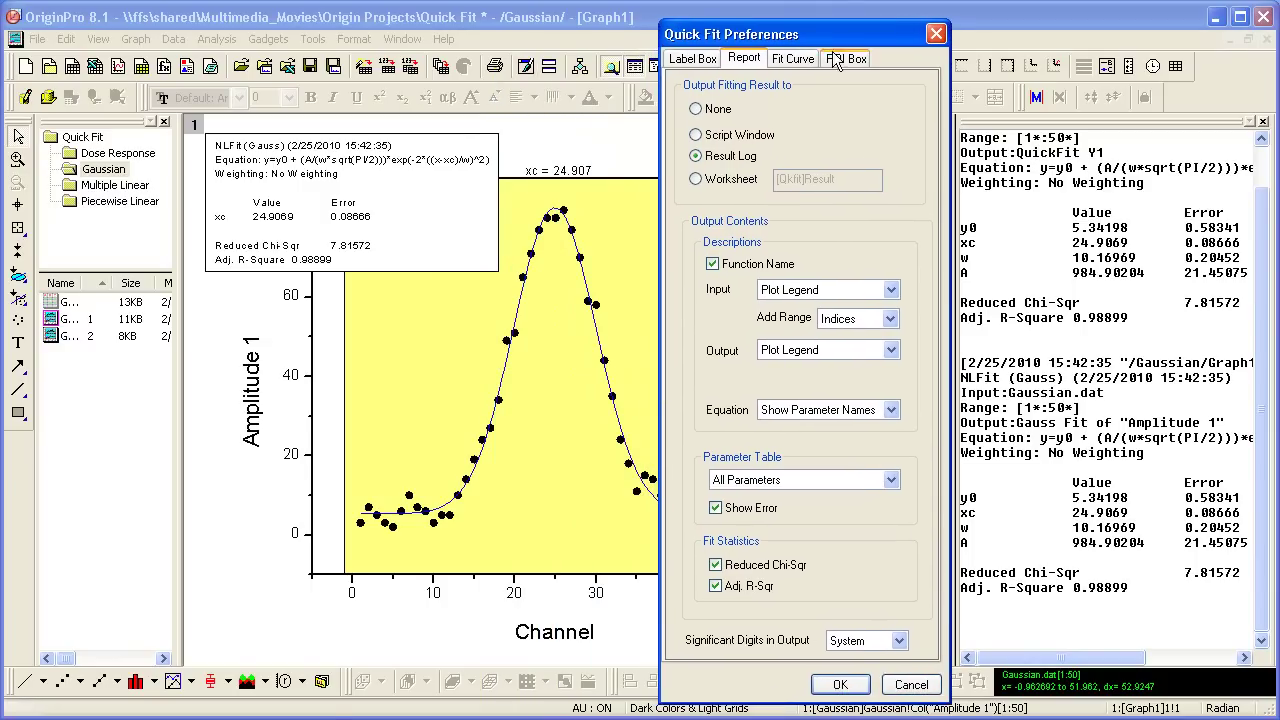
left_click(840, 685)
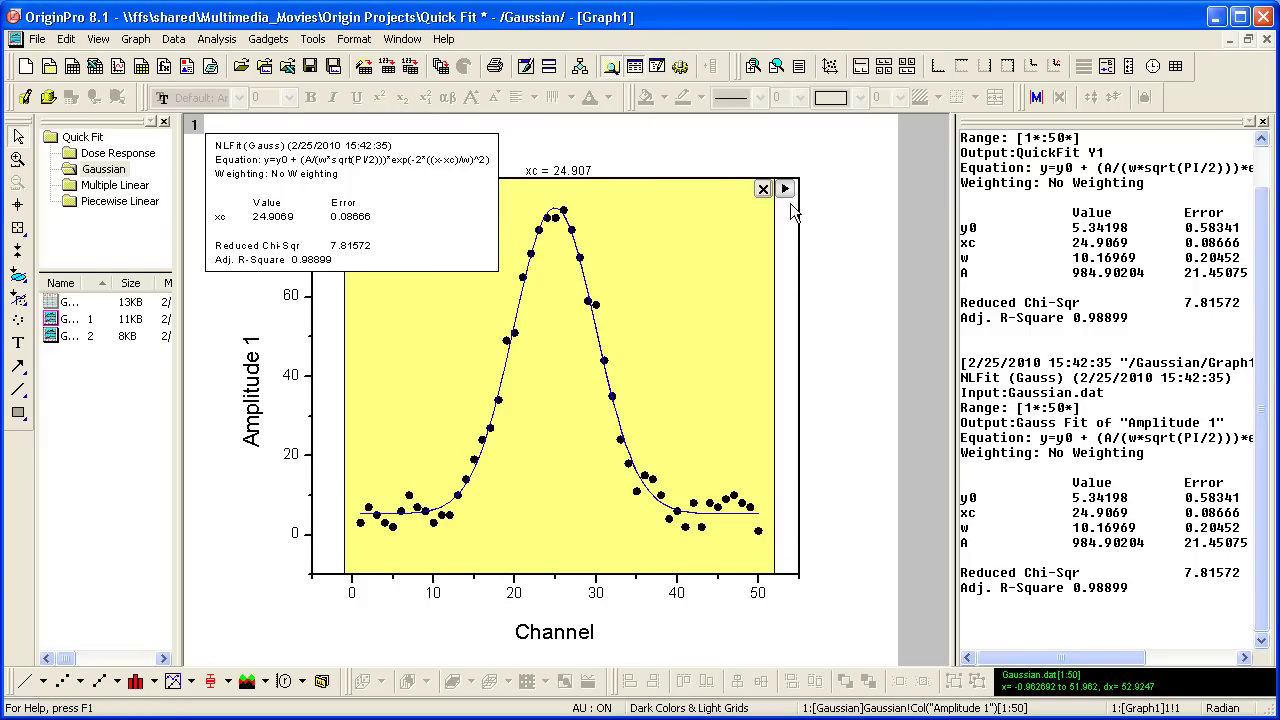
left_click(785, 191)
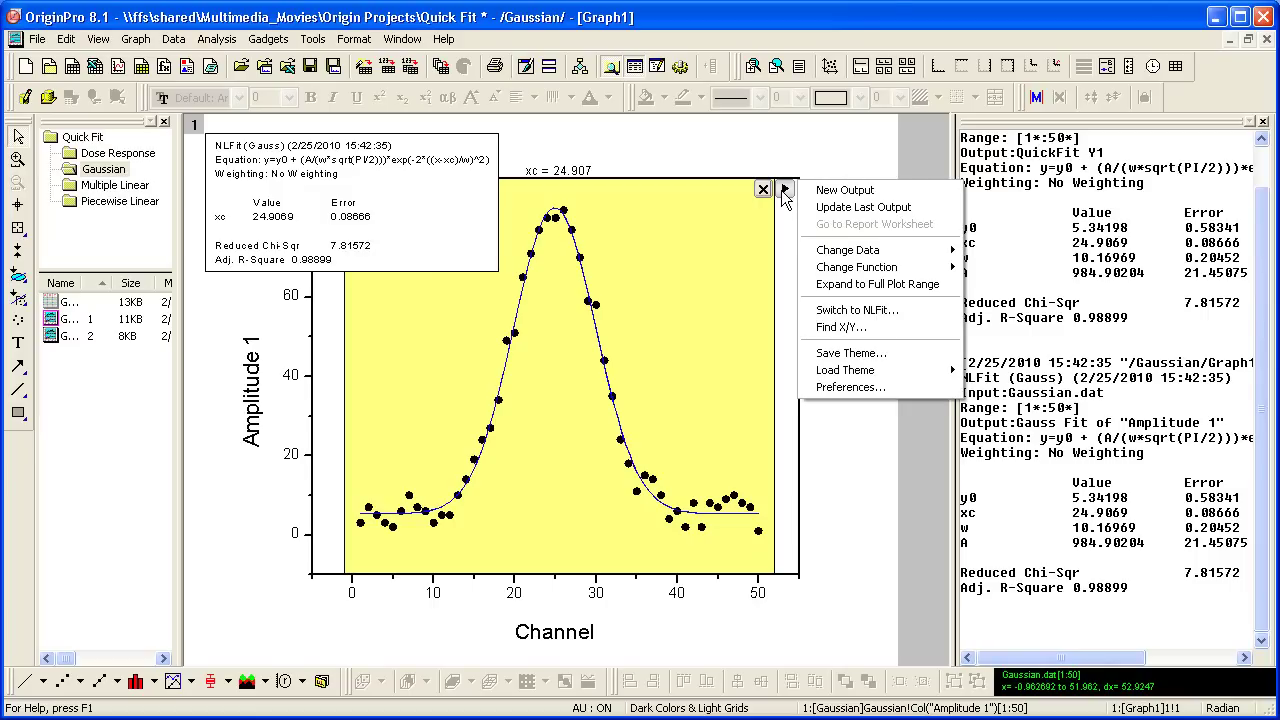
left_click(886, 348)
- Save the theme as 'My Gauss' and close the fit region on Graph1
left_click(608, 314)
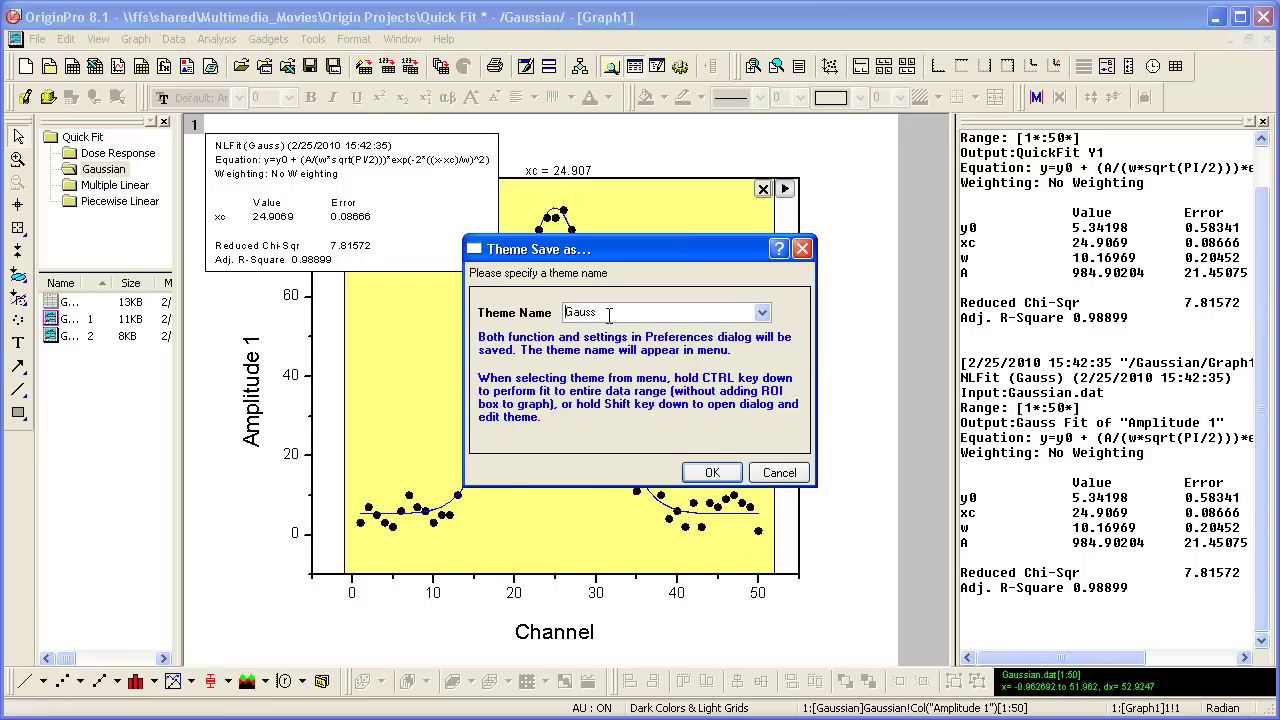
type("My")
left_click(712, 473)
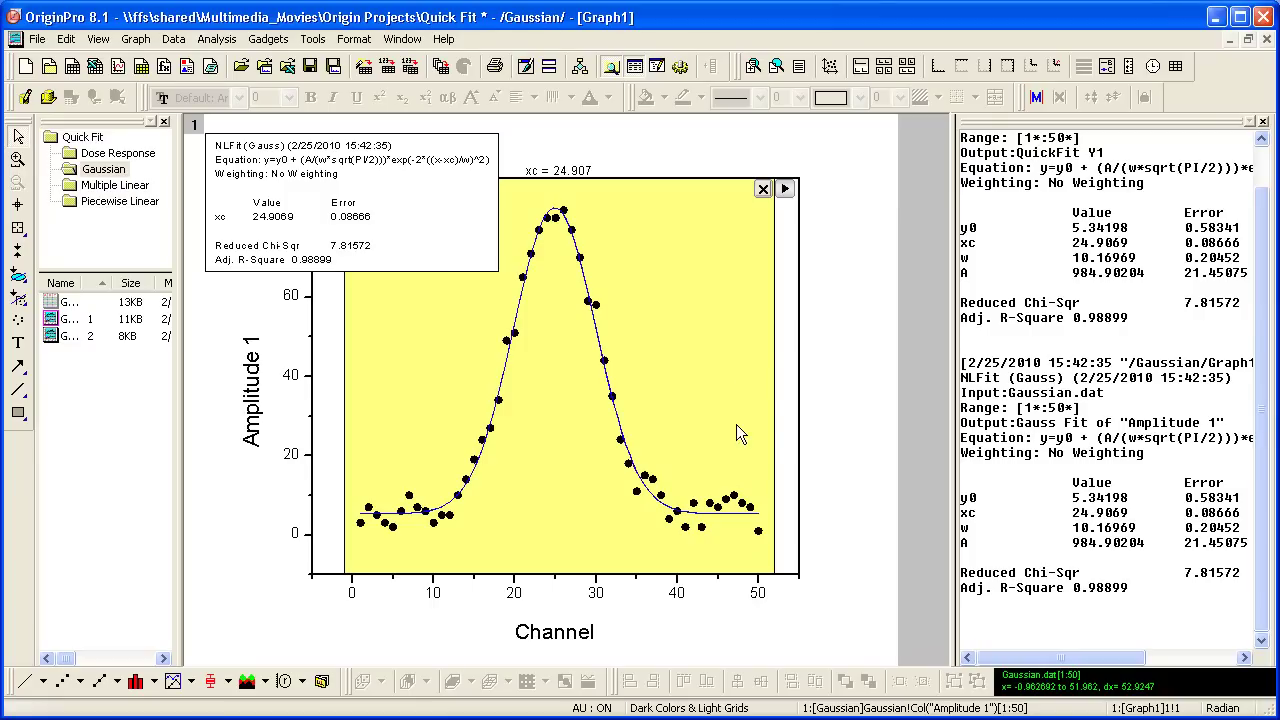
left_click(763, 190)
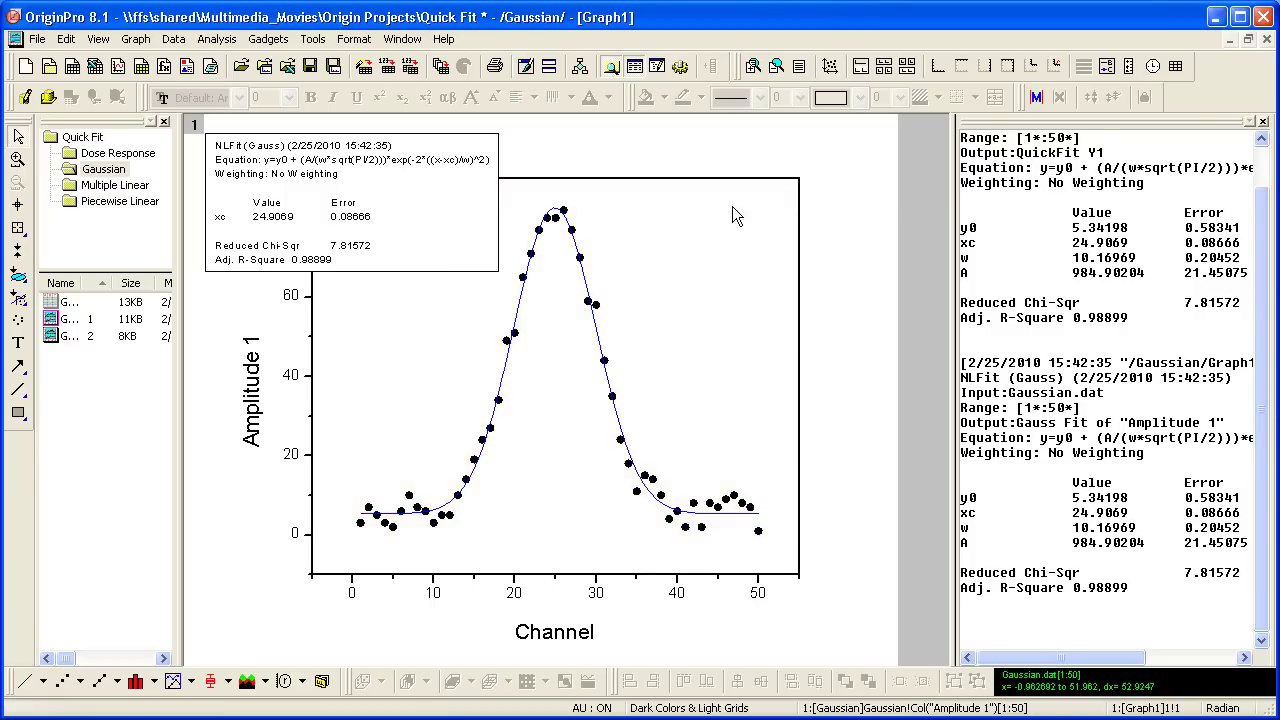
- Open Graph2, trial the My Gauss fit over the full plot range, then remove it
double_click(62, 337)
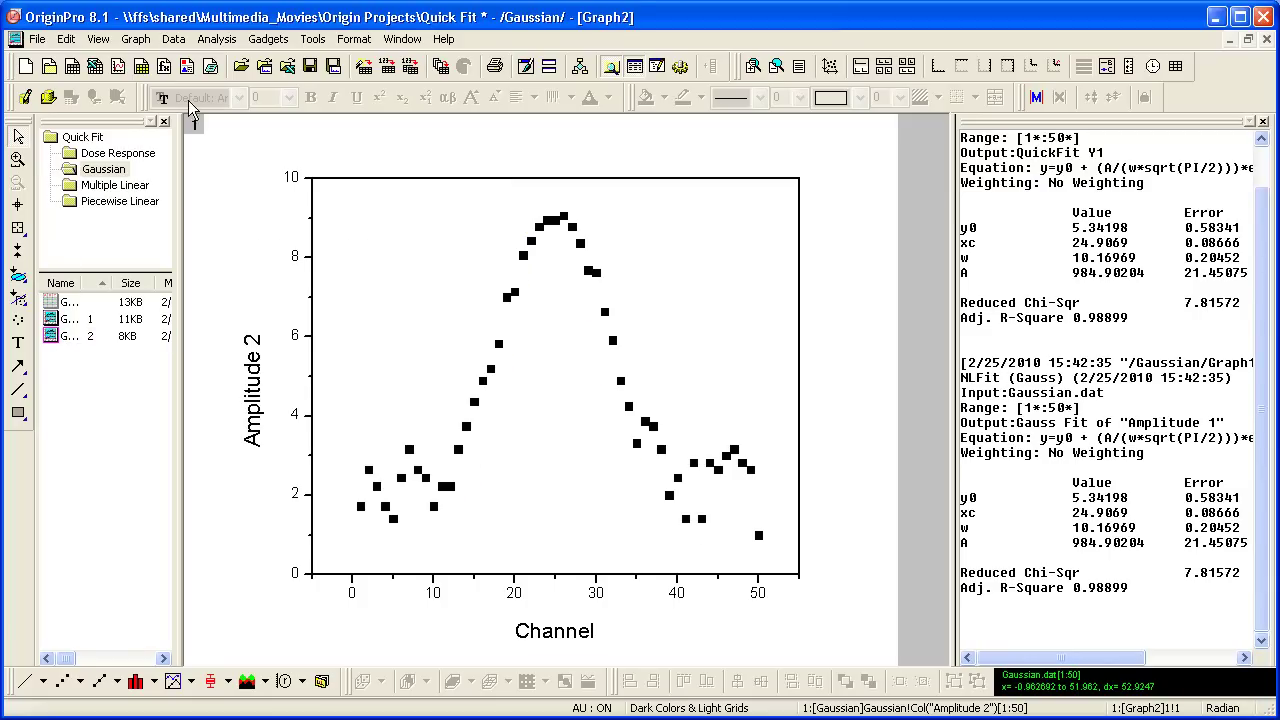
left_click(264, 44)
mouse_move(300, 63)
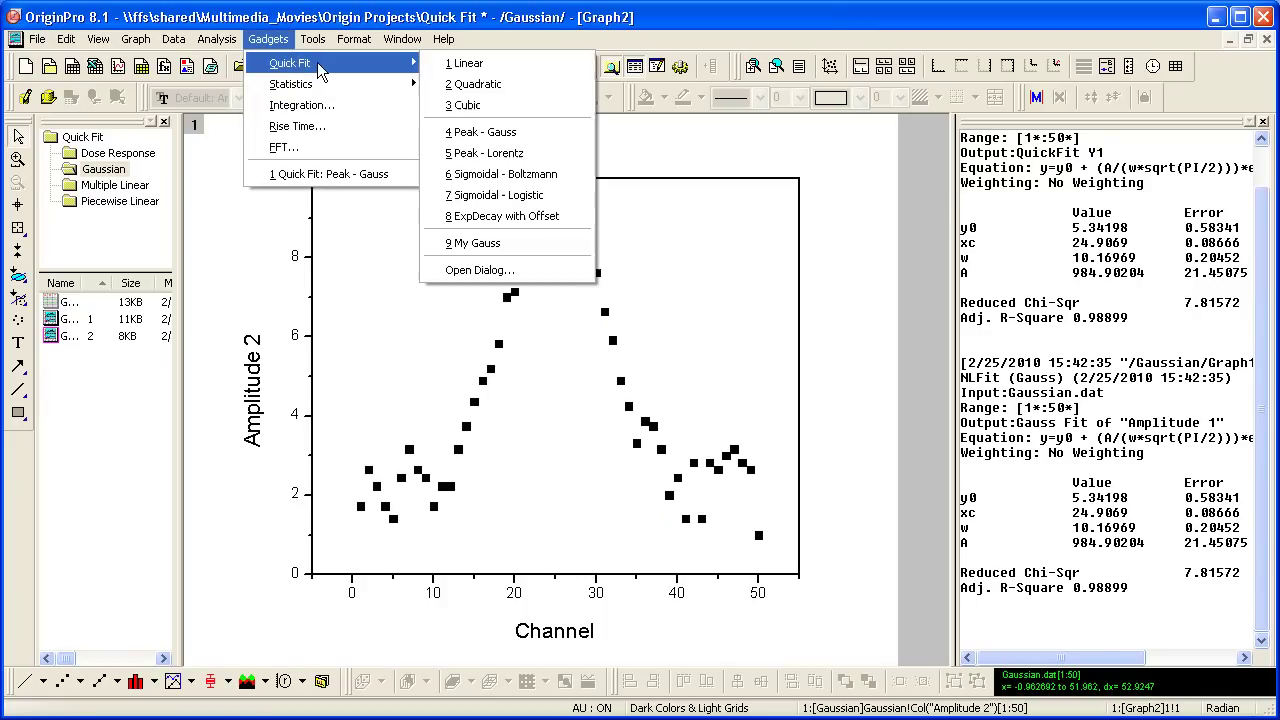
left_click(567, 248)
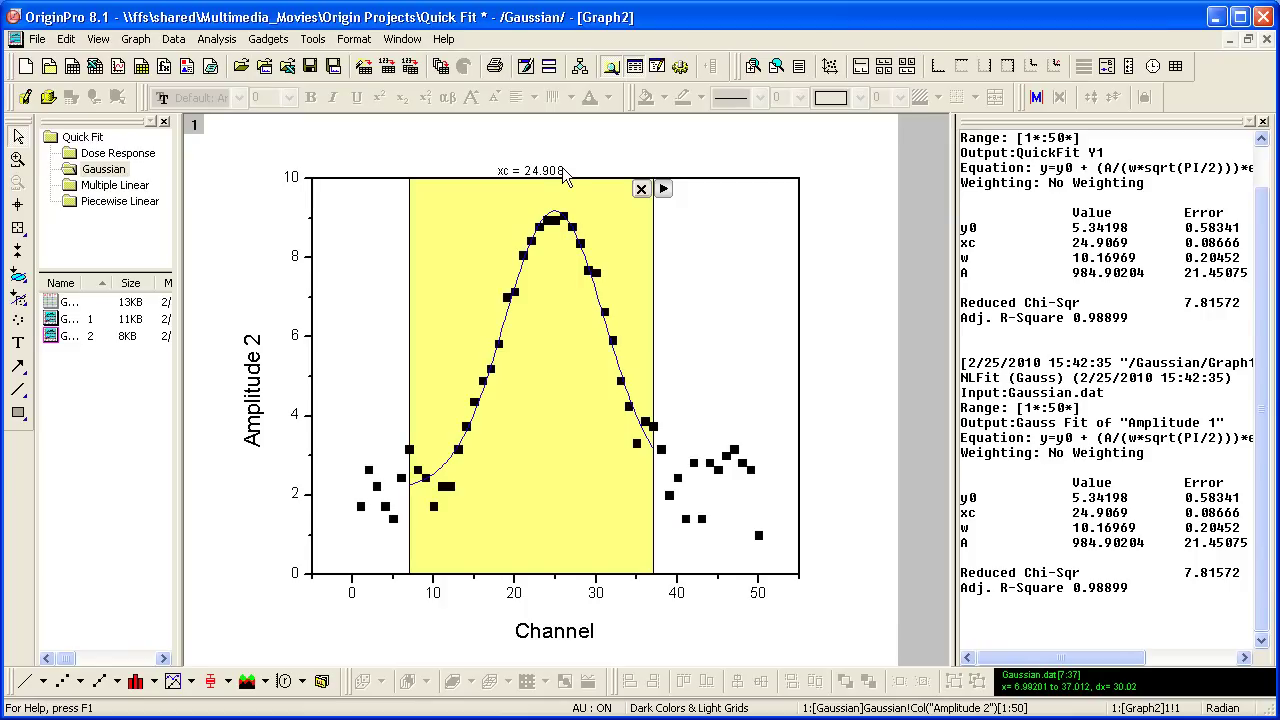
left_click(663, 189)
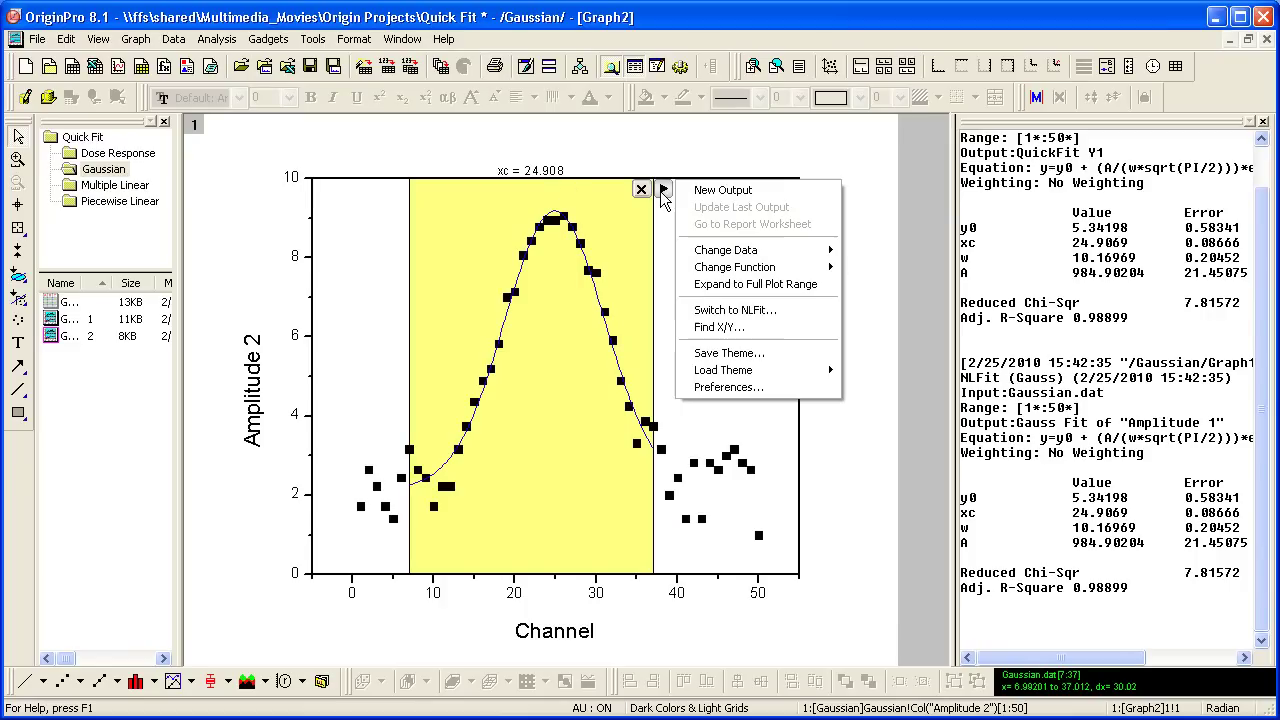
left_click(722, 284)
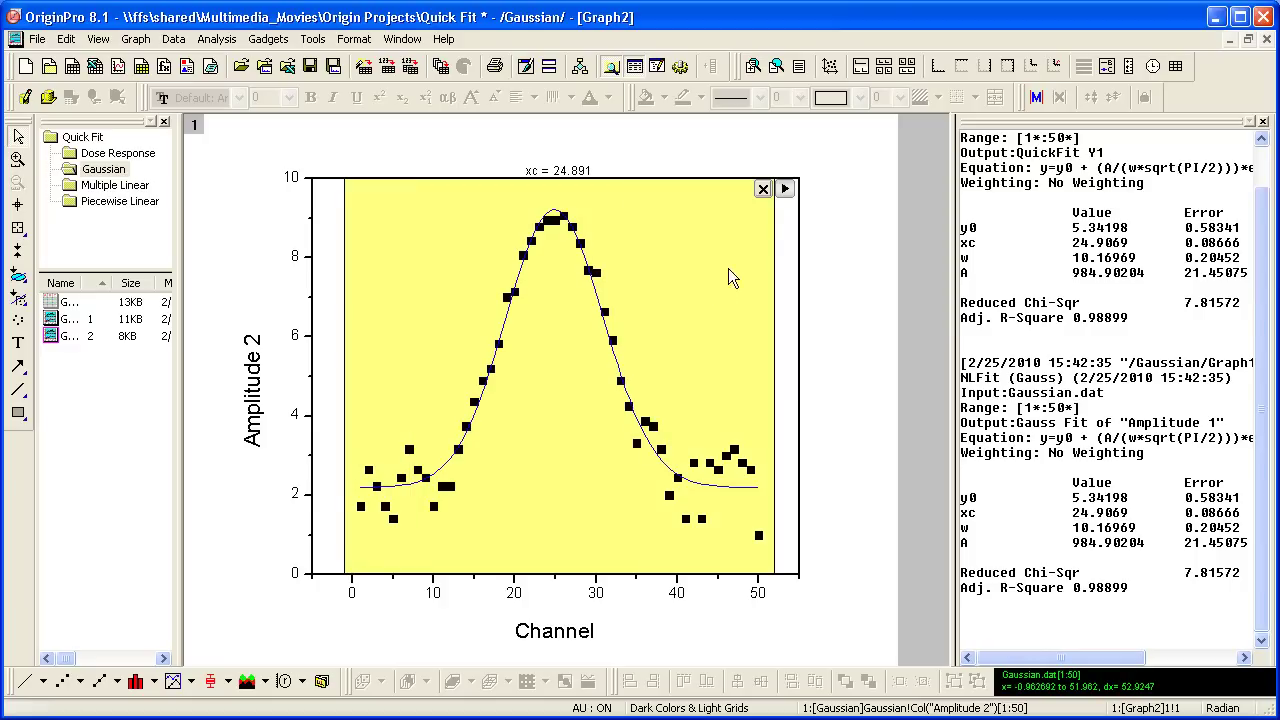
left_click(764, 193)
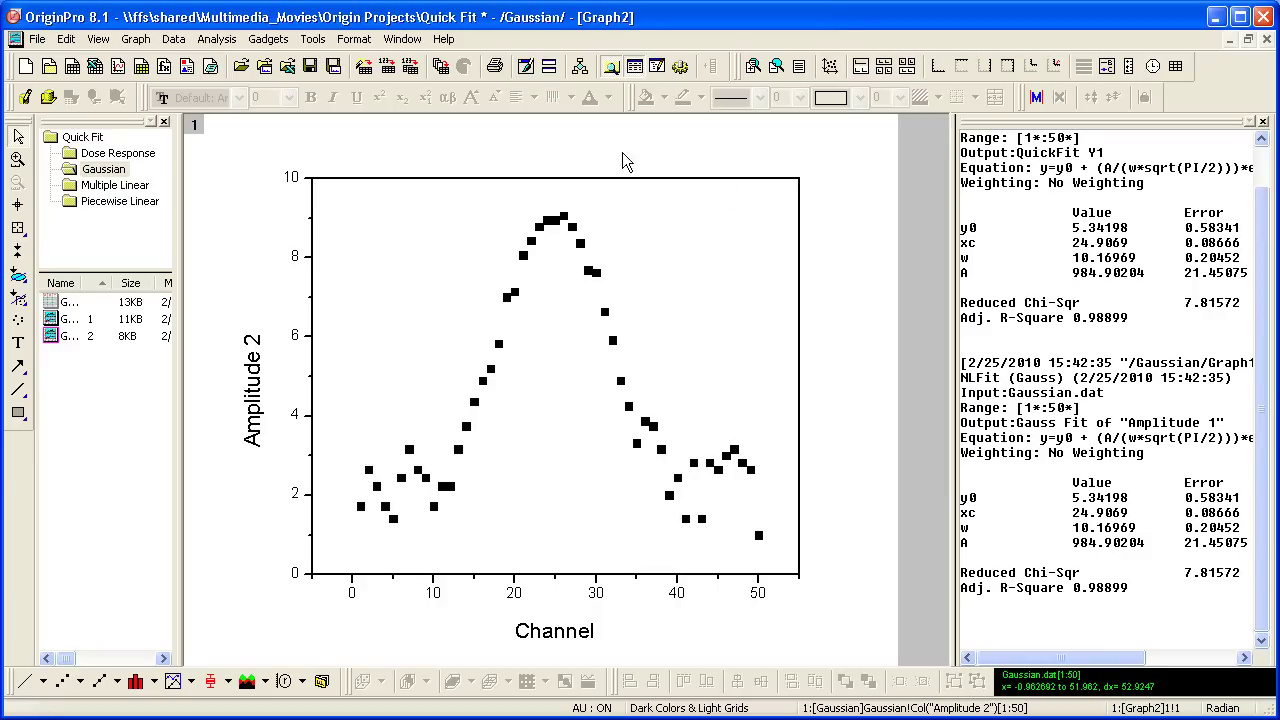
- Ctrl-apply My Gauss to Graph2 (xc = 24.8914) and move its results label top-left
left_click(254, 42)
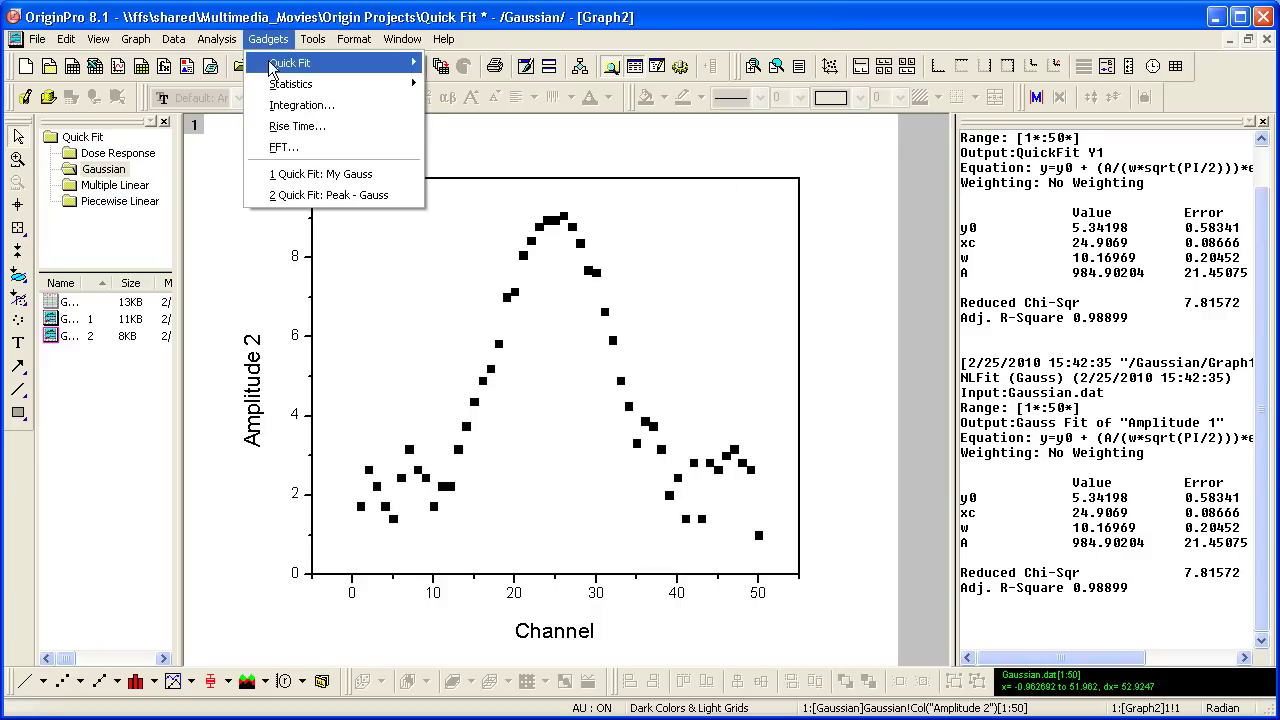
mouse_move(280, 68)
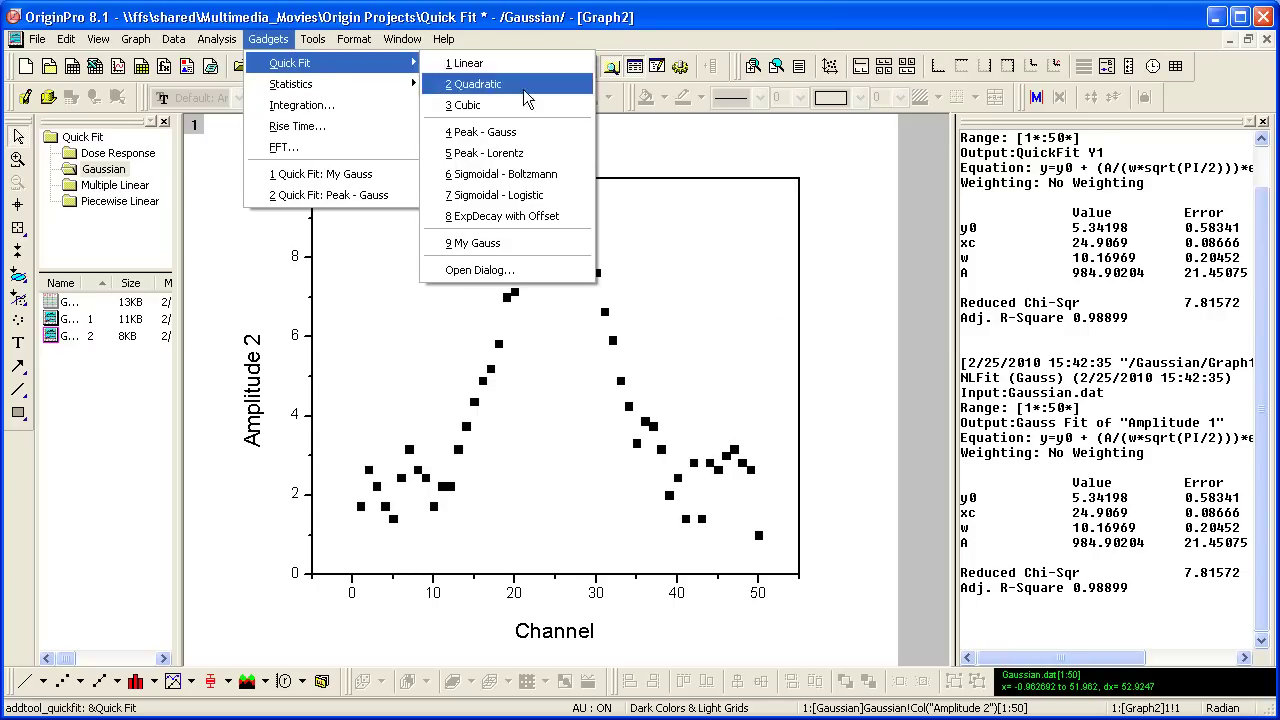
left_click(539, 243)
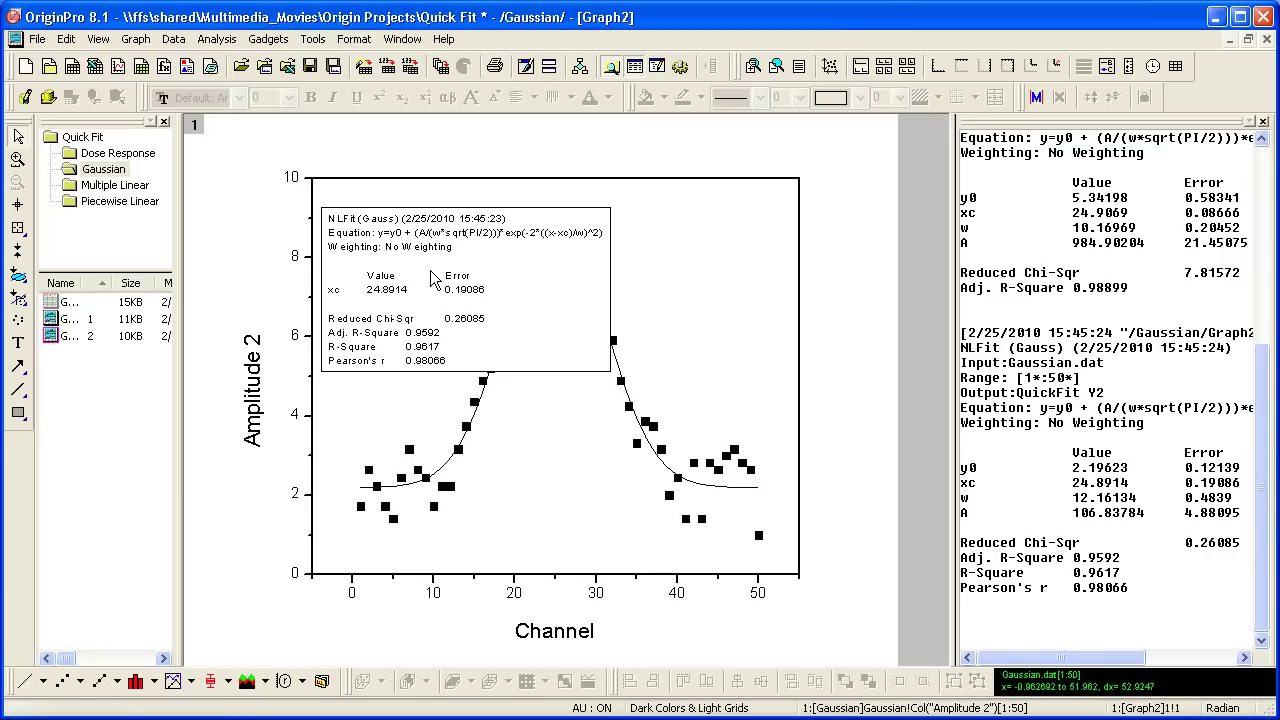
left_click_drag(432, 279, 328, 203)
left_click(256, 458)
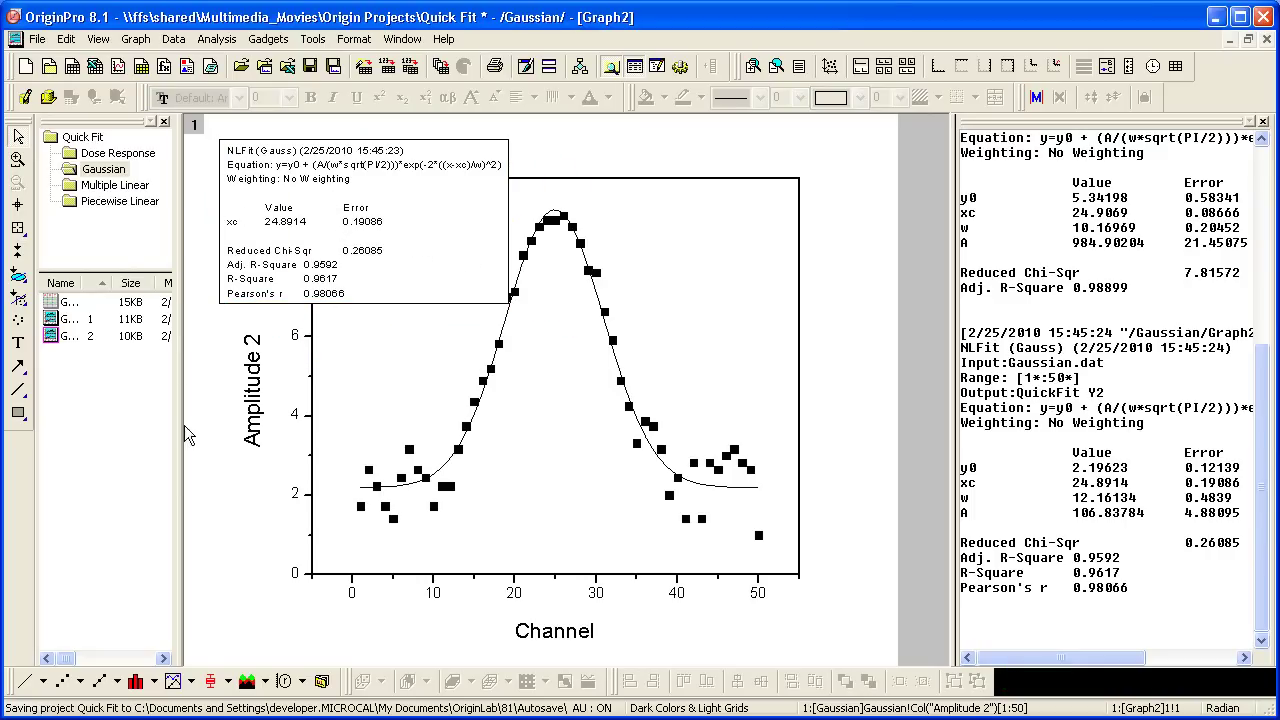
- Linear-fit the Piecewise Linear graph over x −0.29 to 5.21 (Intercept 0.8305, Slope 1.47185)
left_click(119, 201)
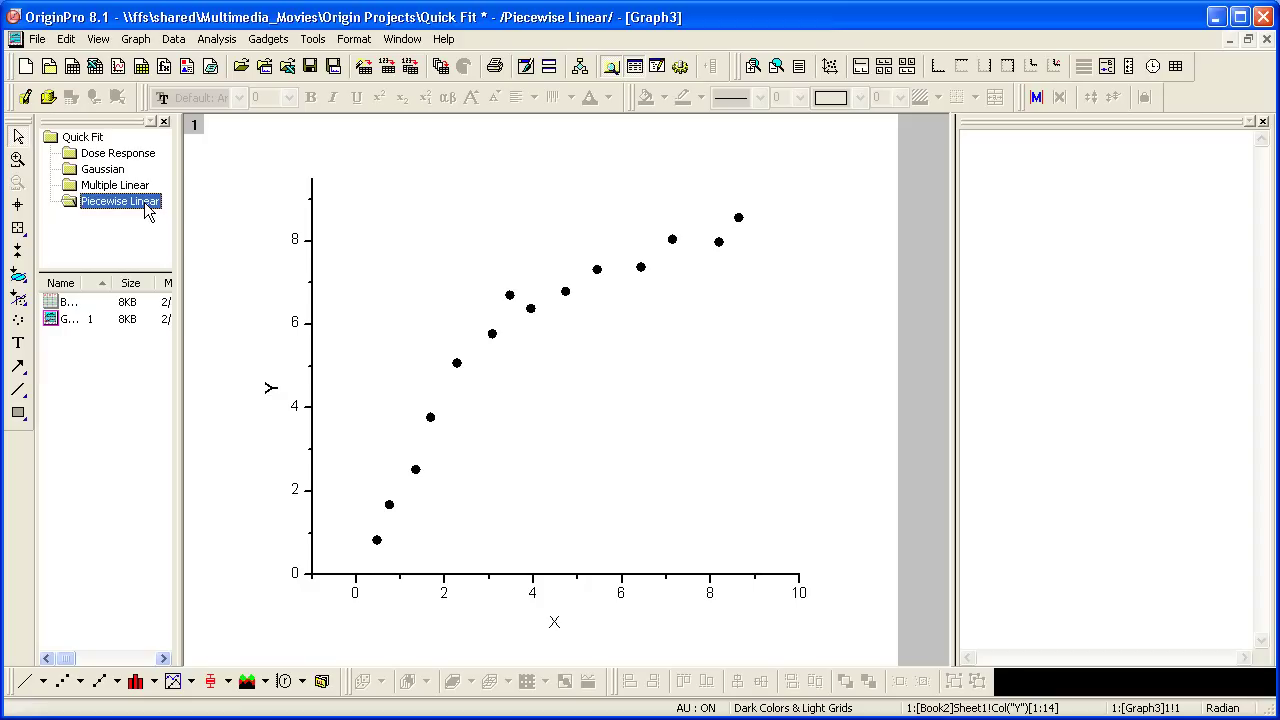
left_click(269, 40)
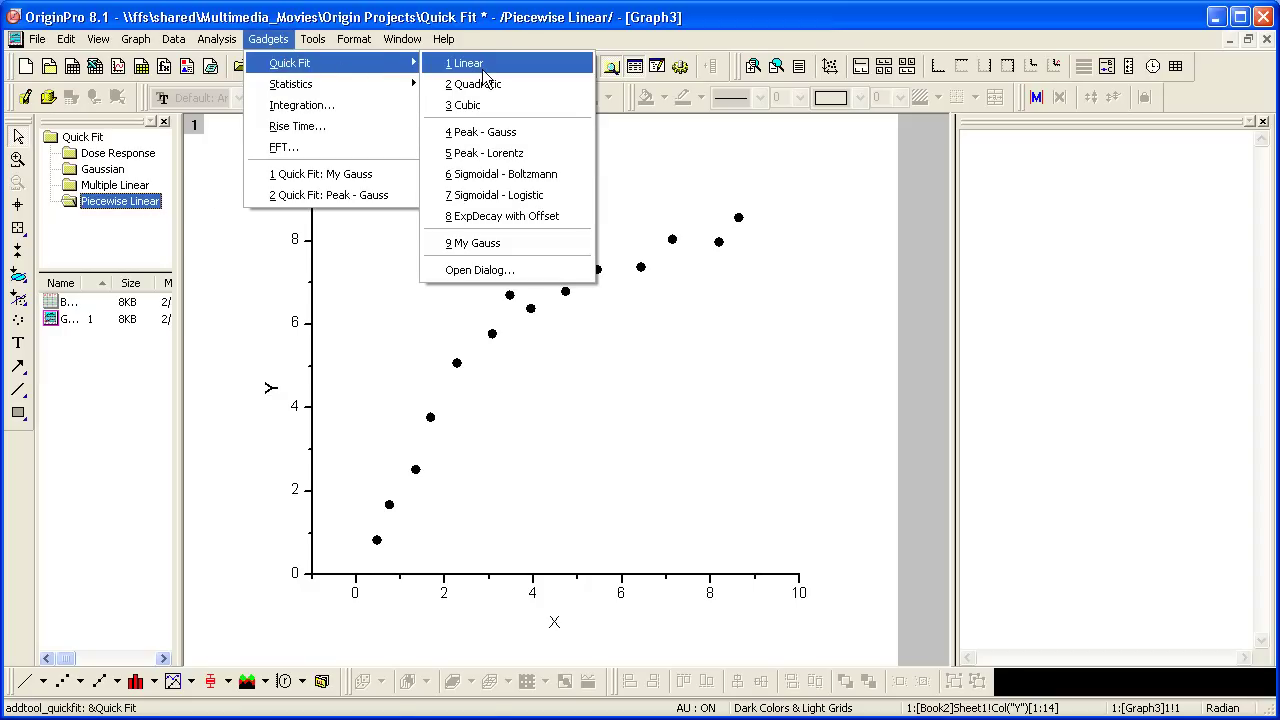
left_click(484, 72)
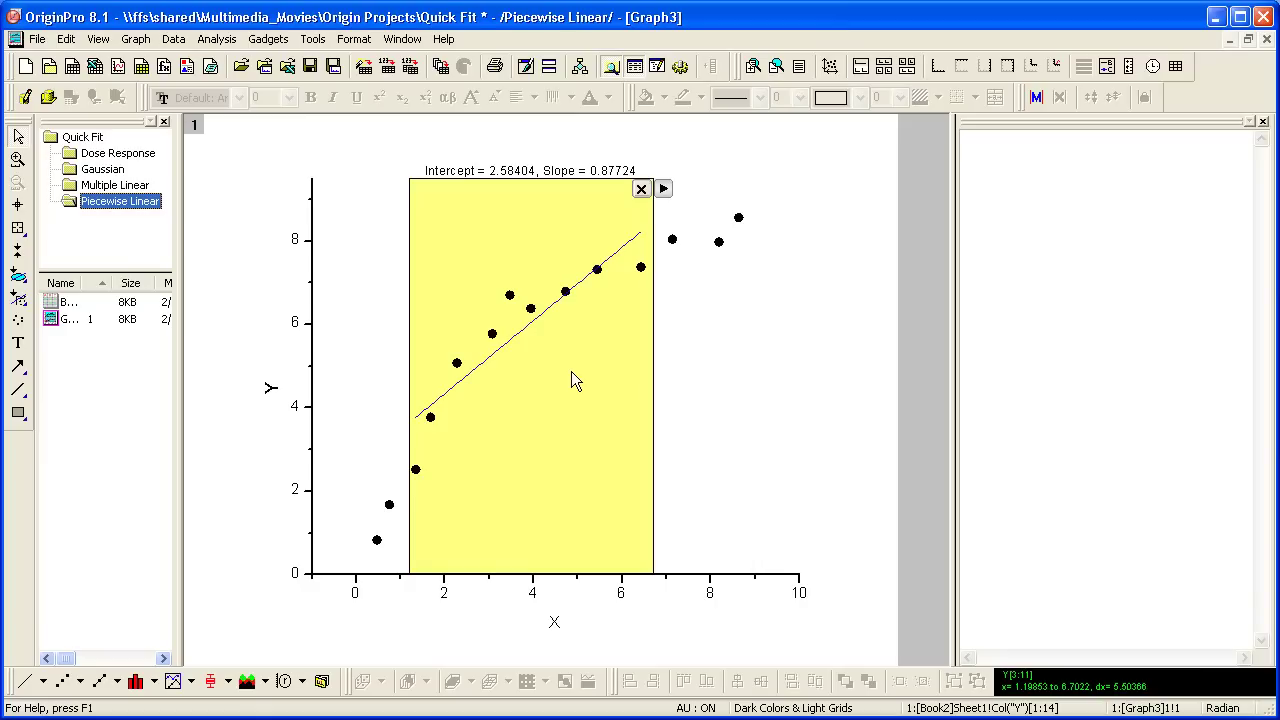
left_click_drag(572, 373, 505, 384)
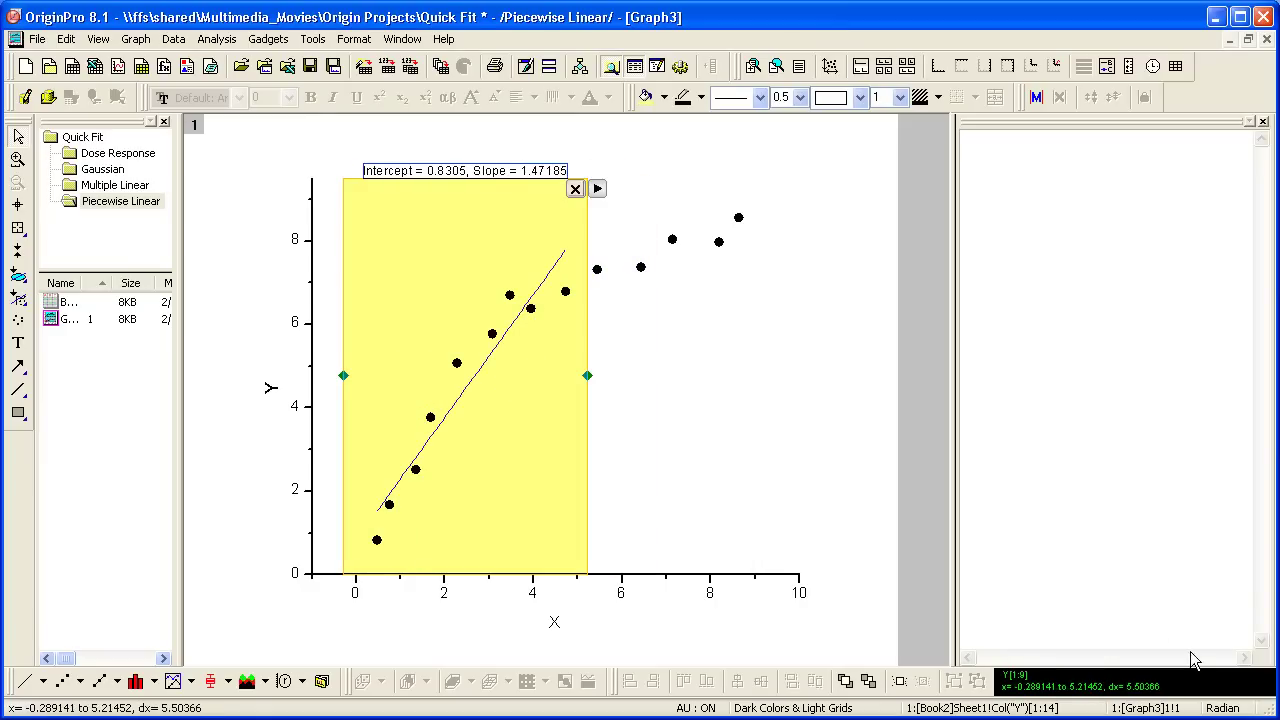
double_click(1198, 688)
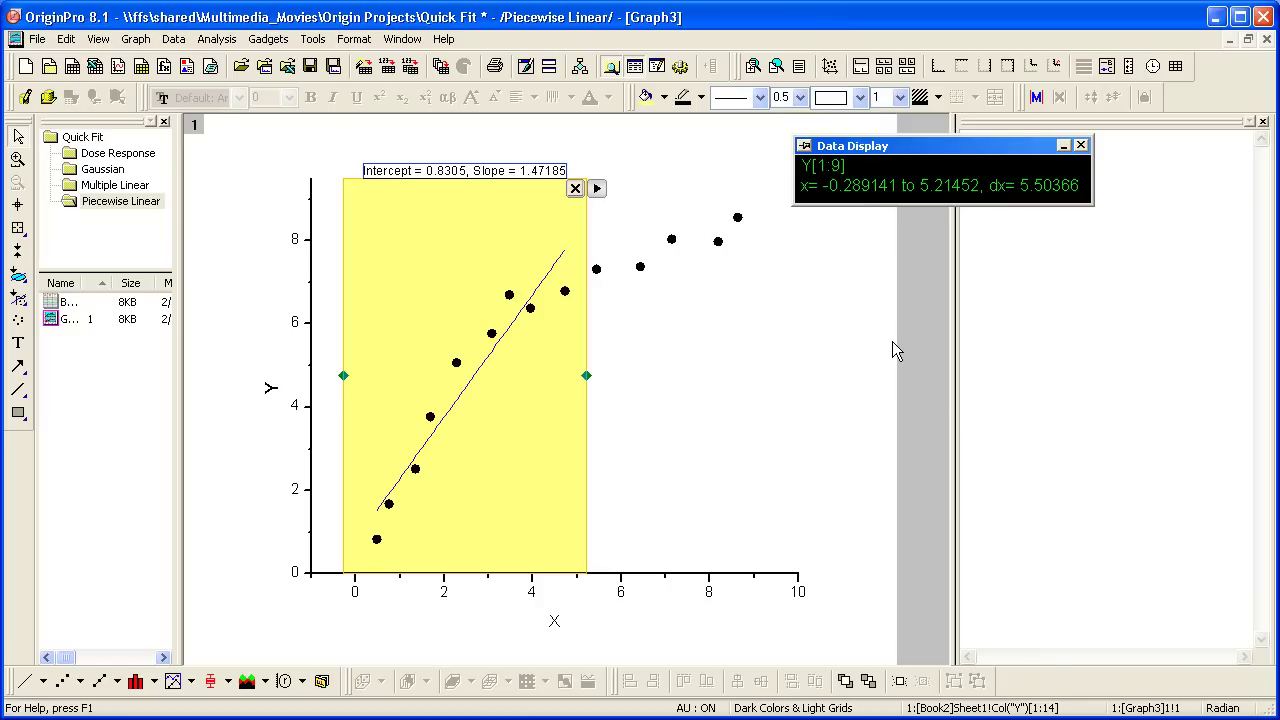
- In Quick Fit preferences, turn on R-Square above the ROI box and apply it
left_click(598, 189)
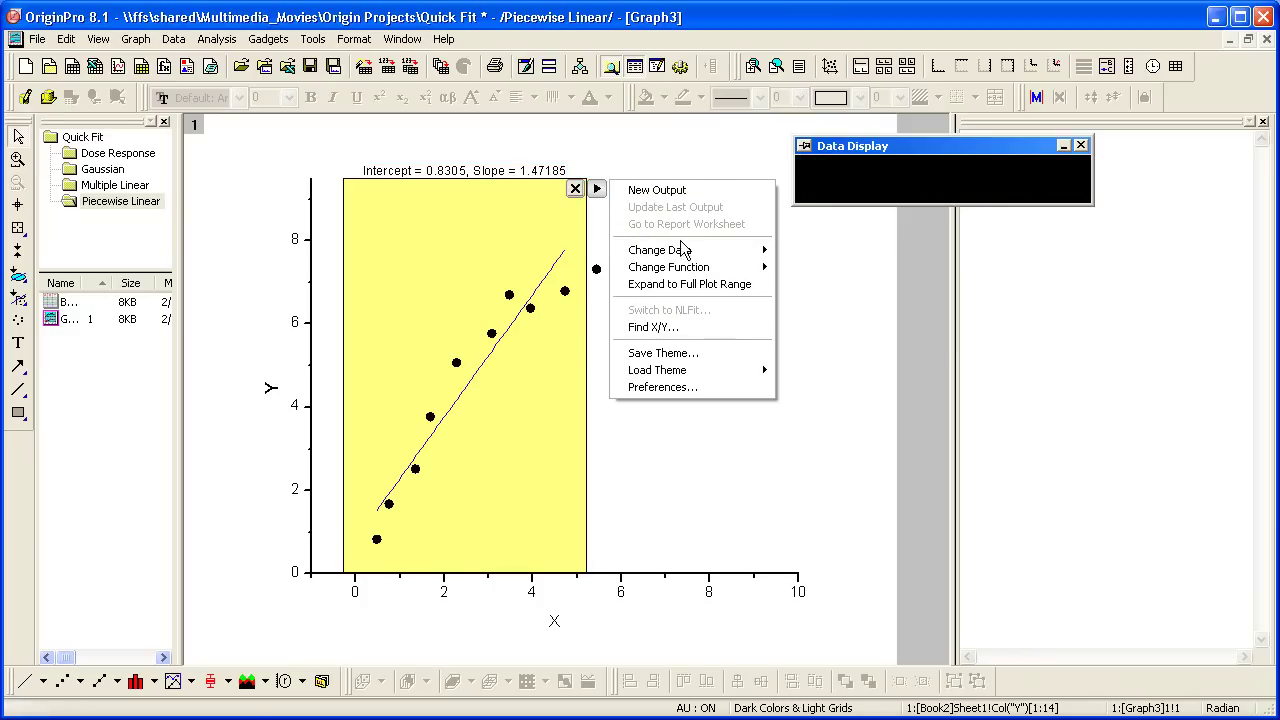
left_click(716, 387)
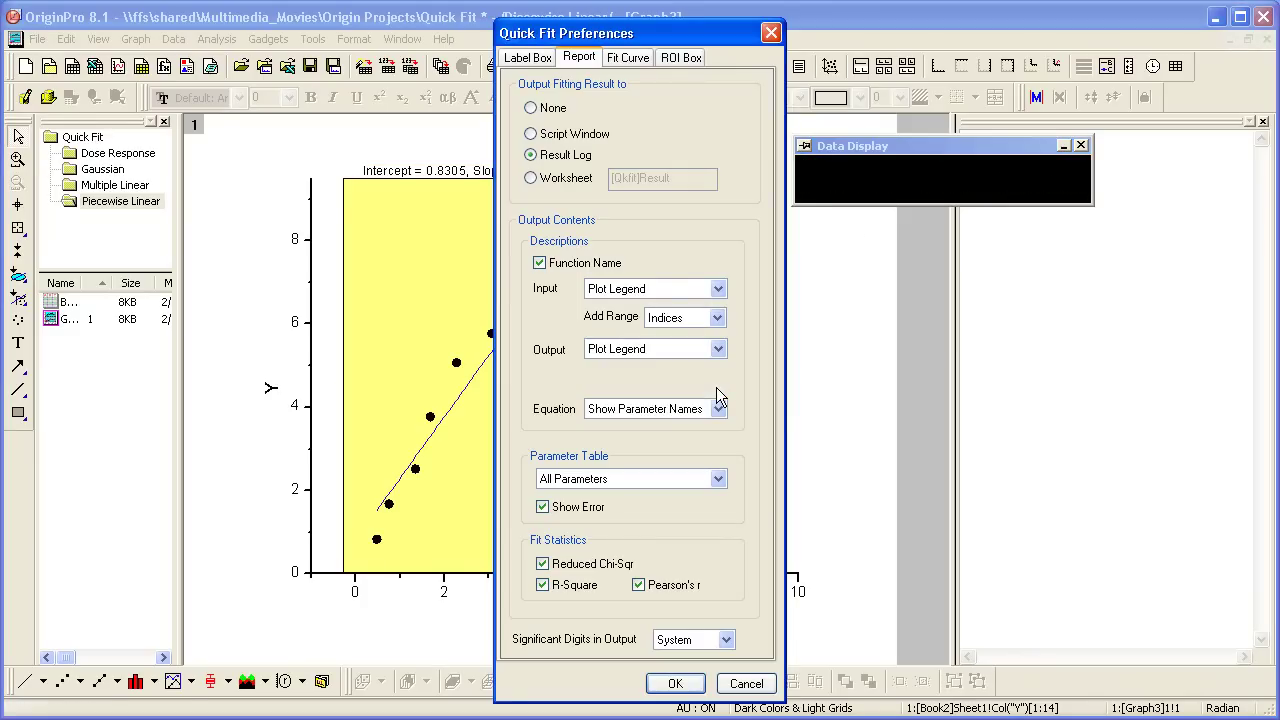
left_click_drag(660, 34, 889, 32)
left_click(907, 58)
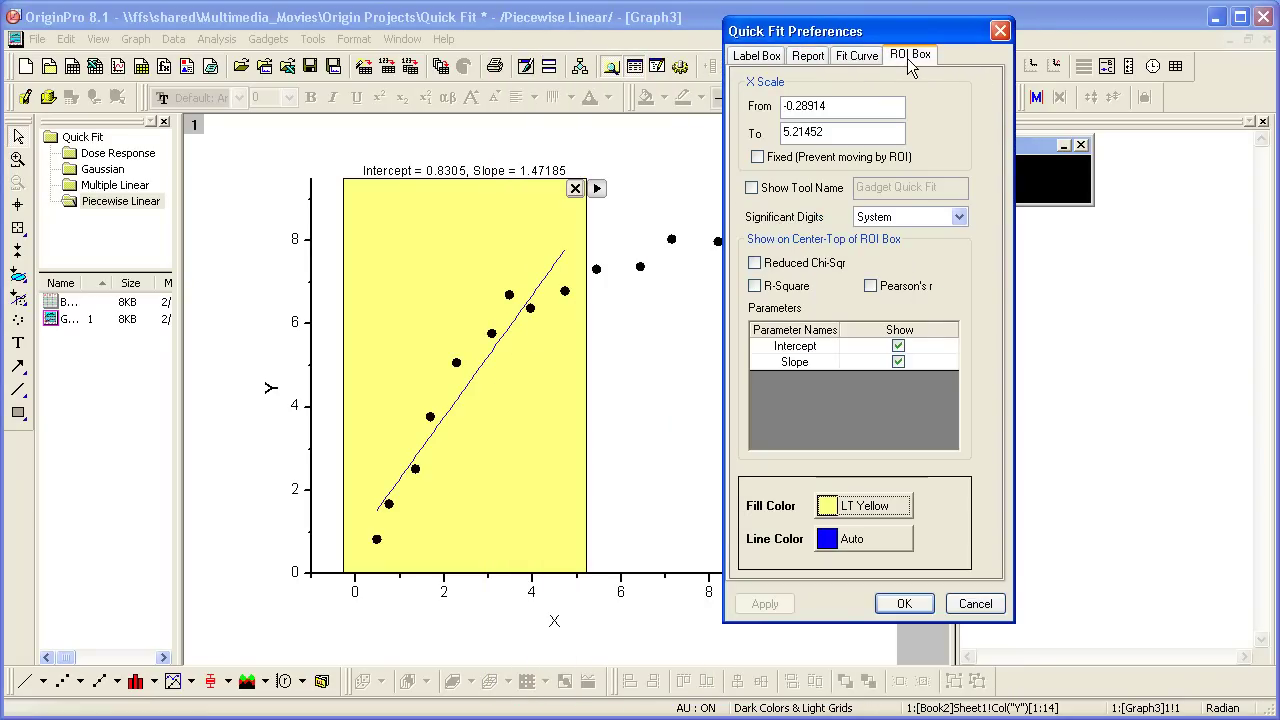
left_click(790, 290)
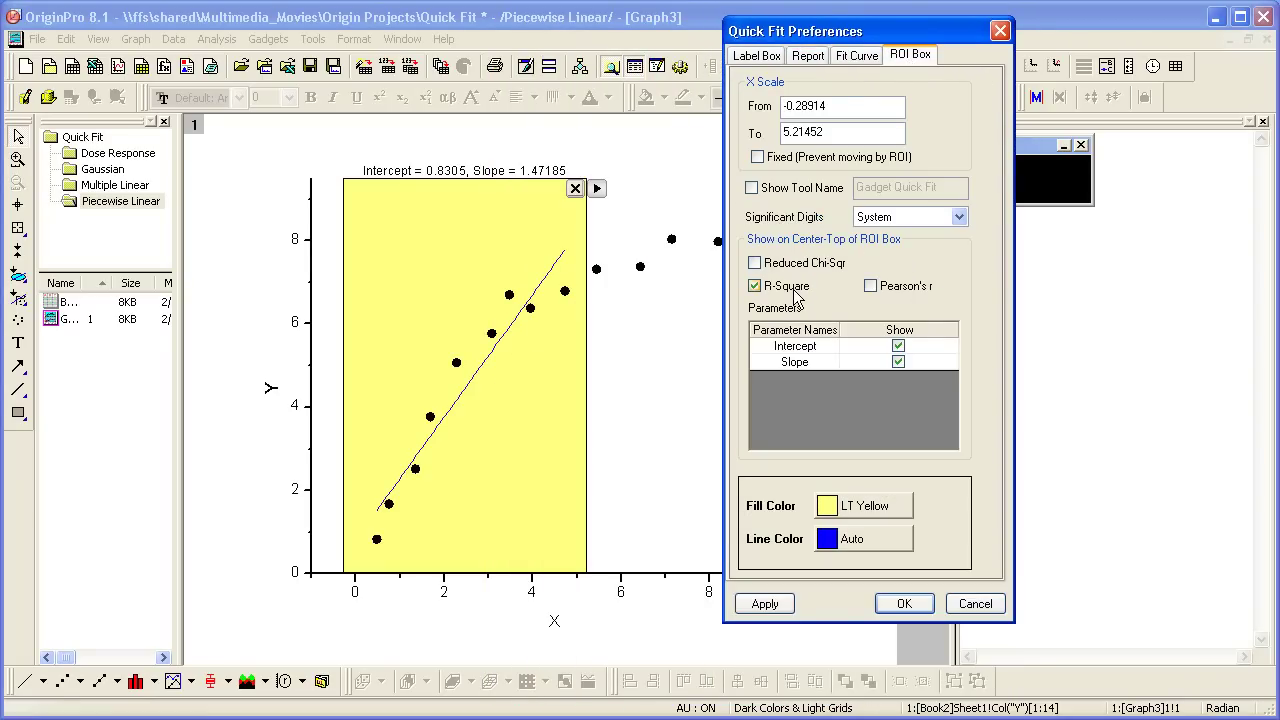
left_click(770, 606)
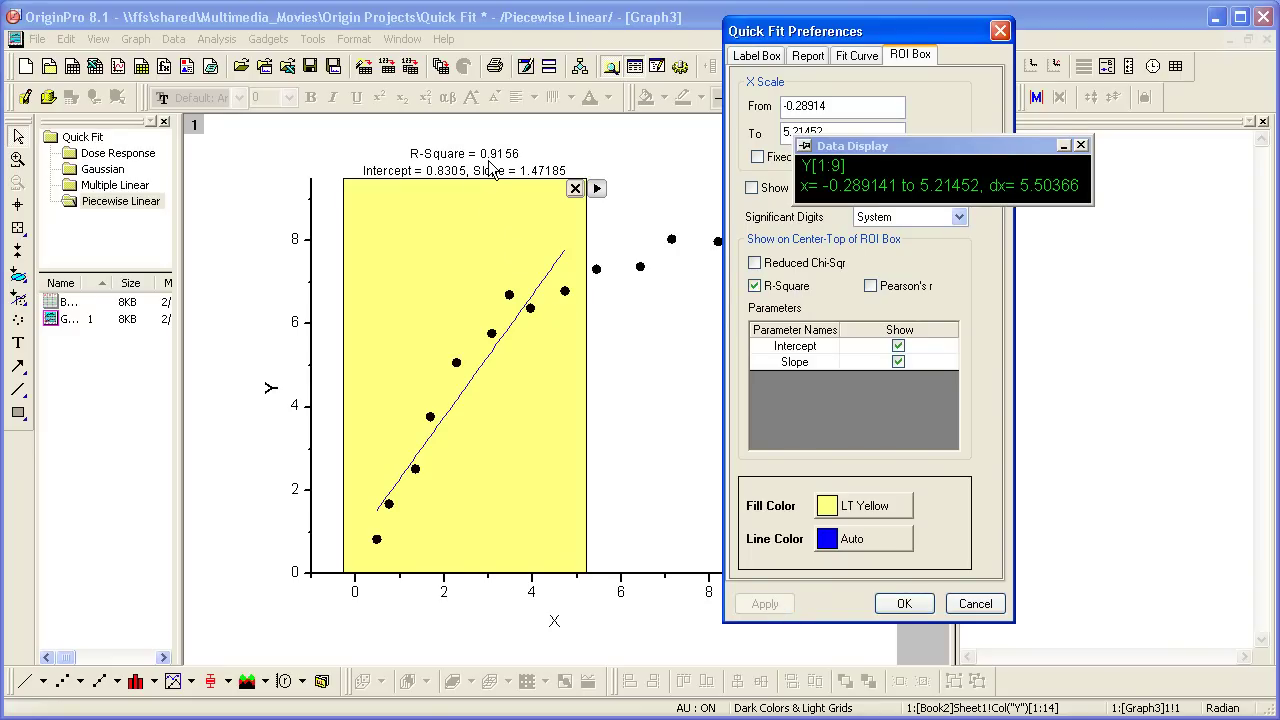
- Set labels to Add Range Indices, show equation parameter values, and Parameter Table None
left_click(762, 56)
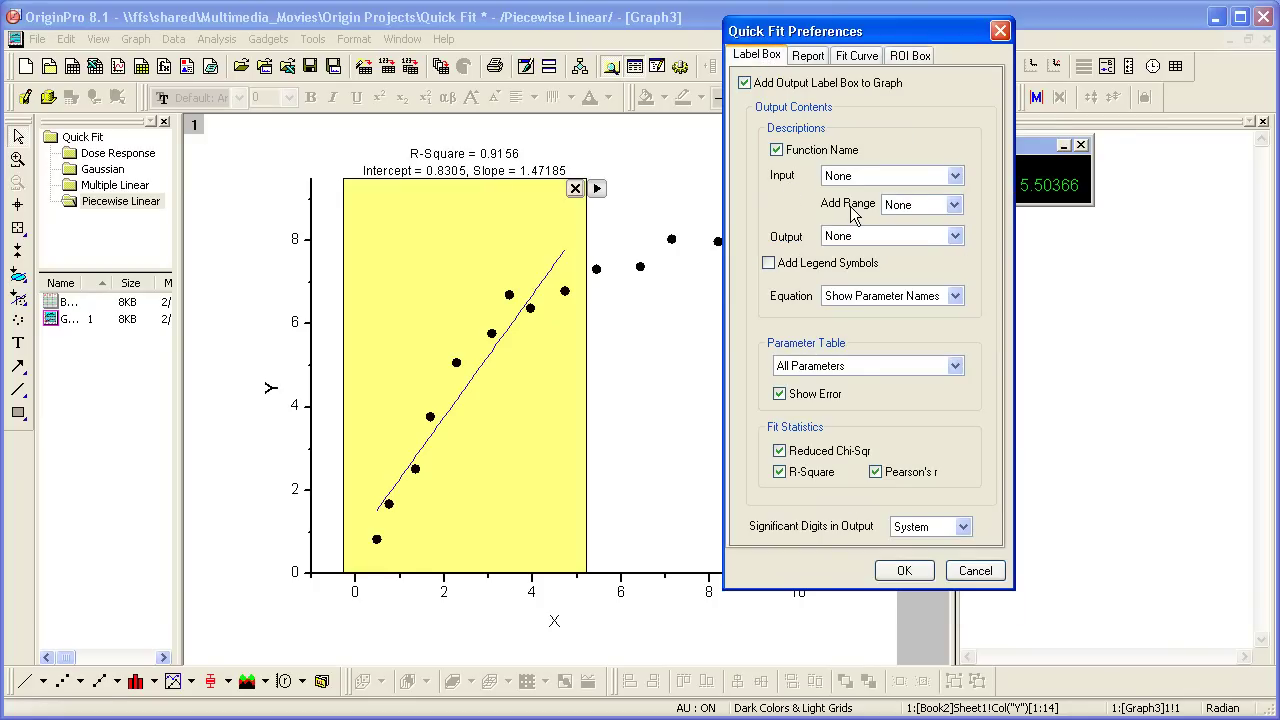
left_click(940, 205)
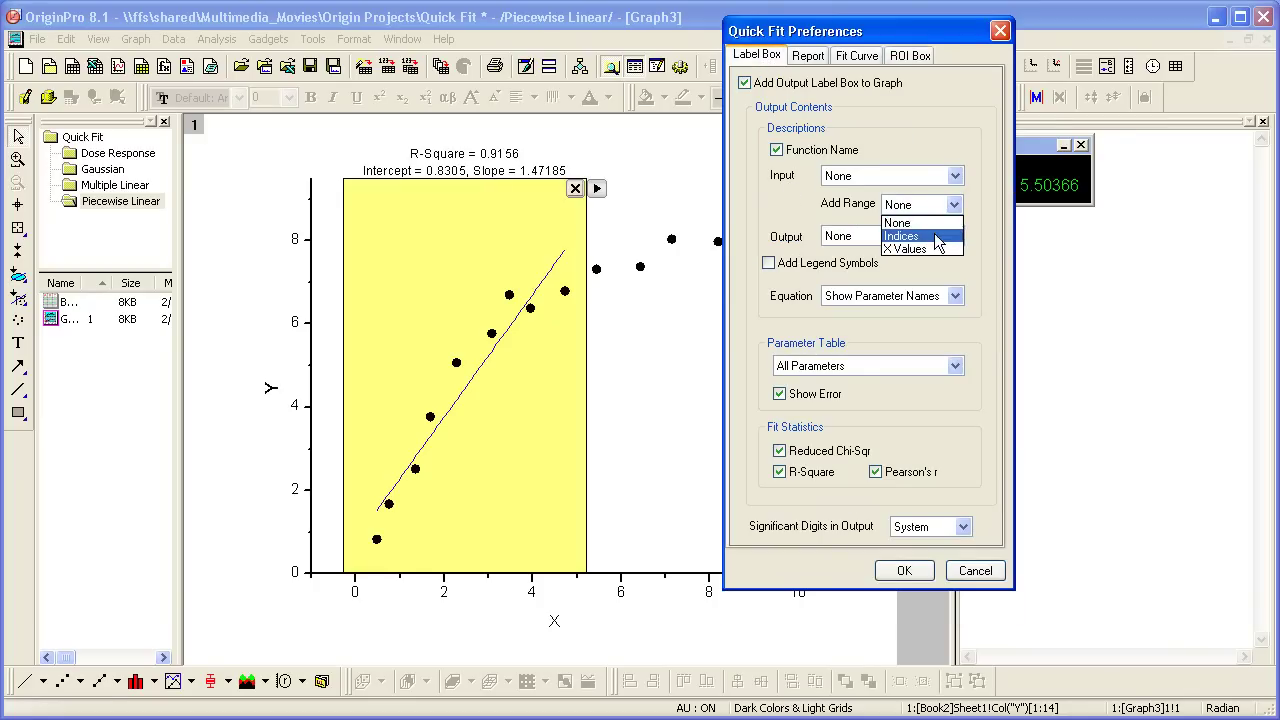
left_click(934, 236)
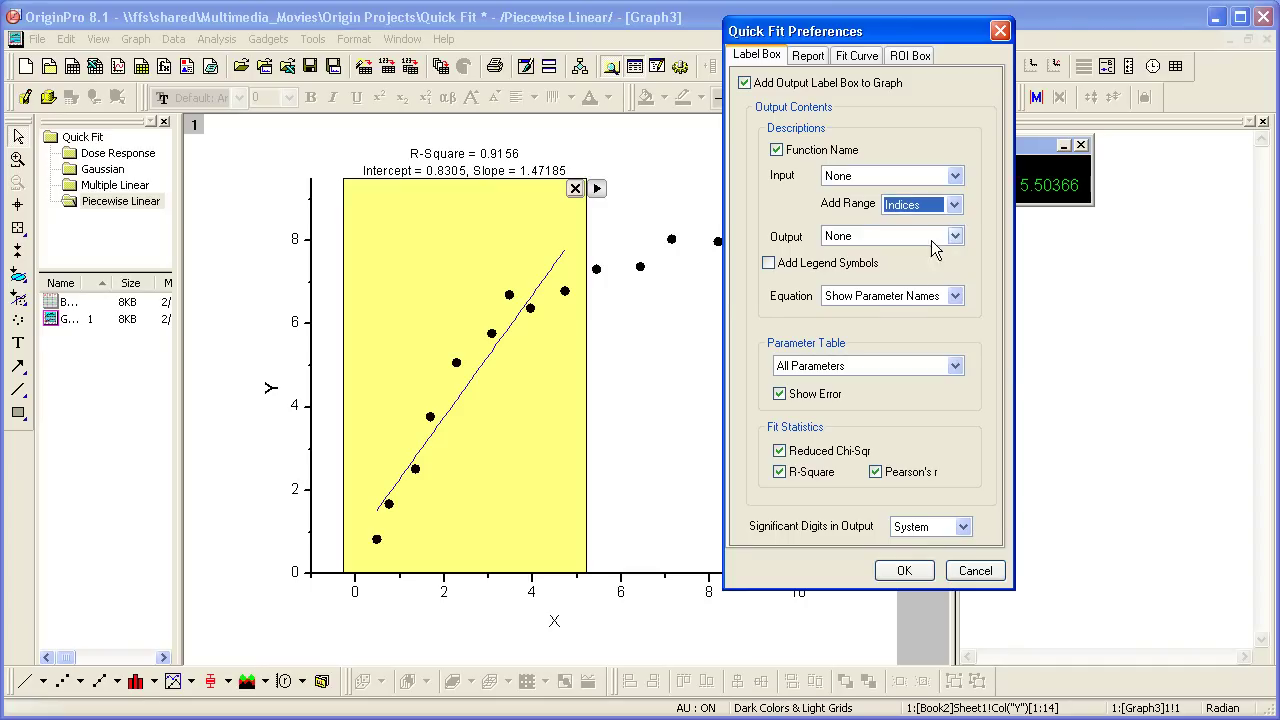
left_click(938, 298)
left_click(900, 327)
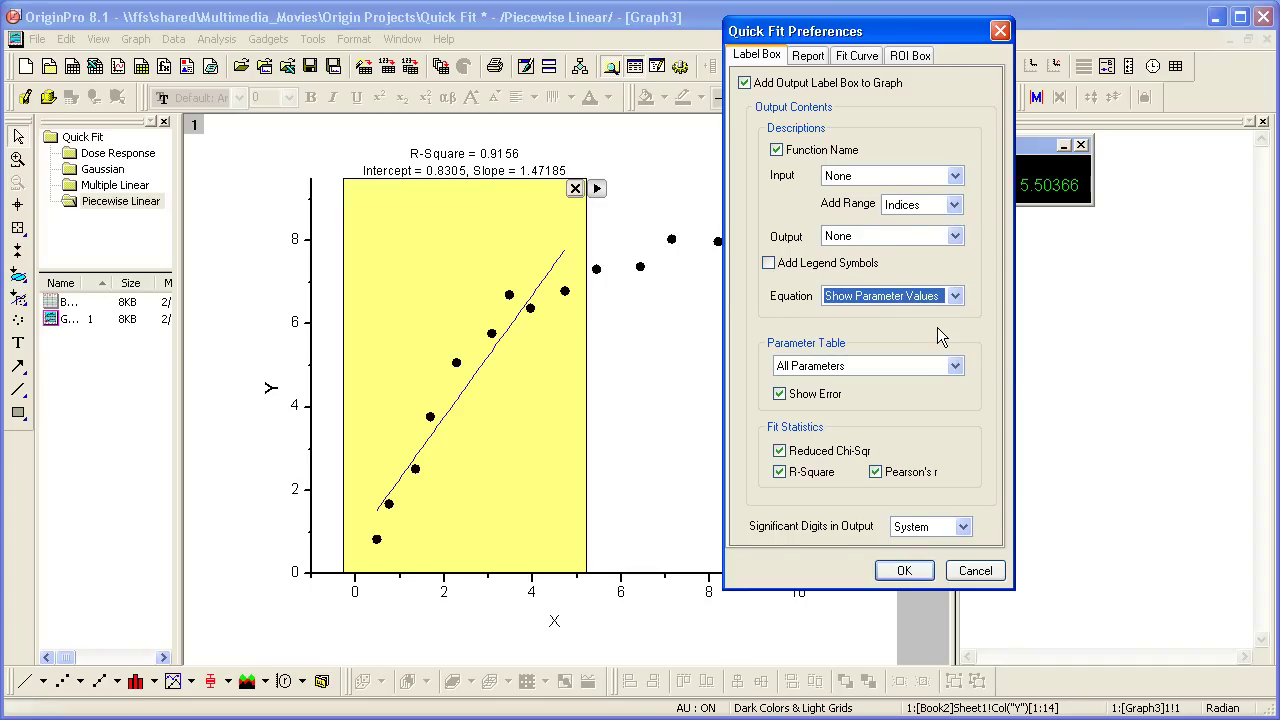
left_click(913, 366)
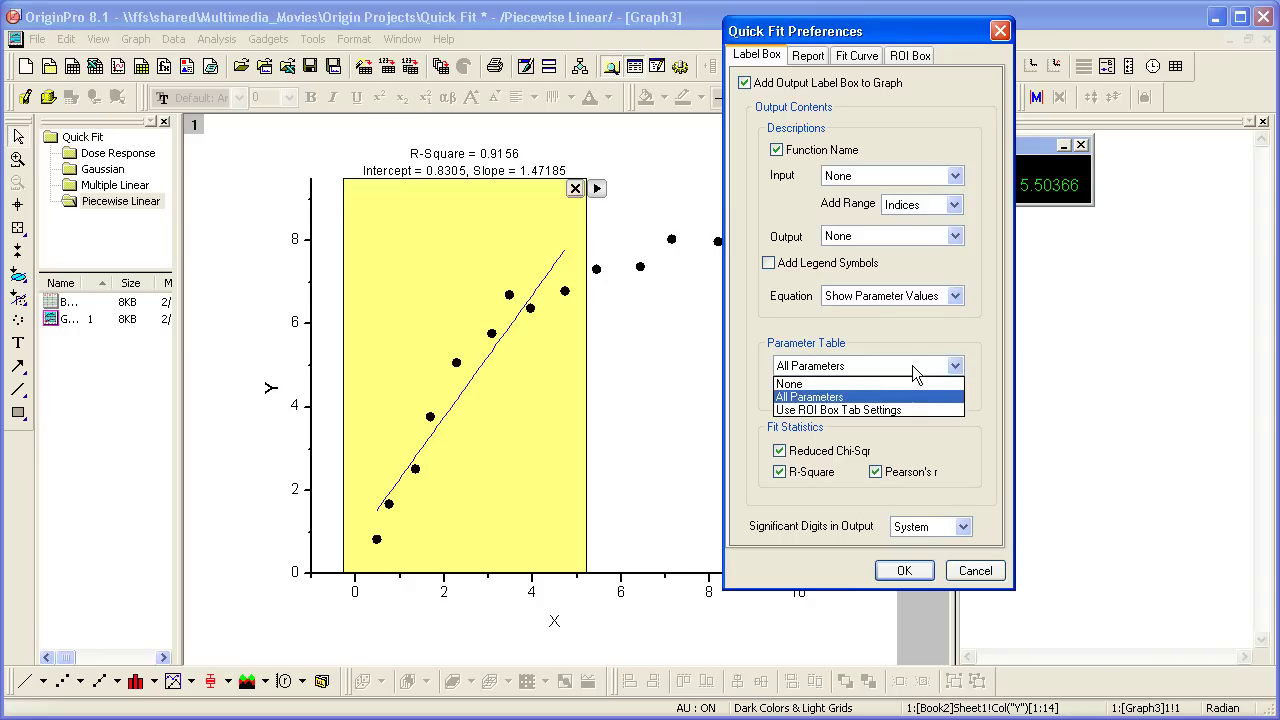
left_click(903, 386)
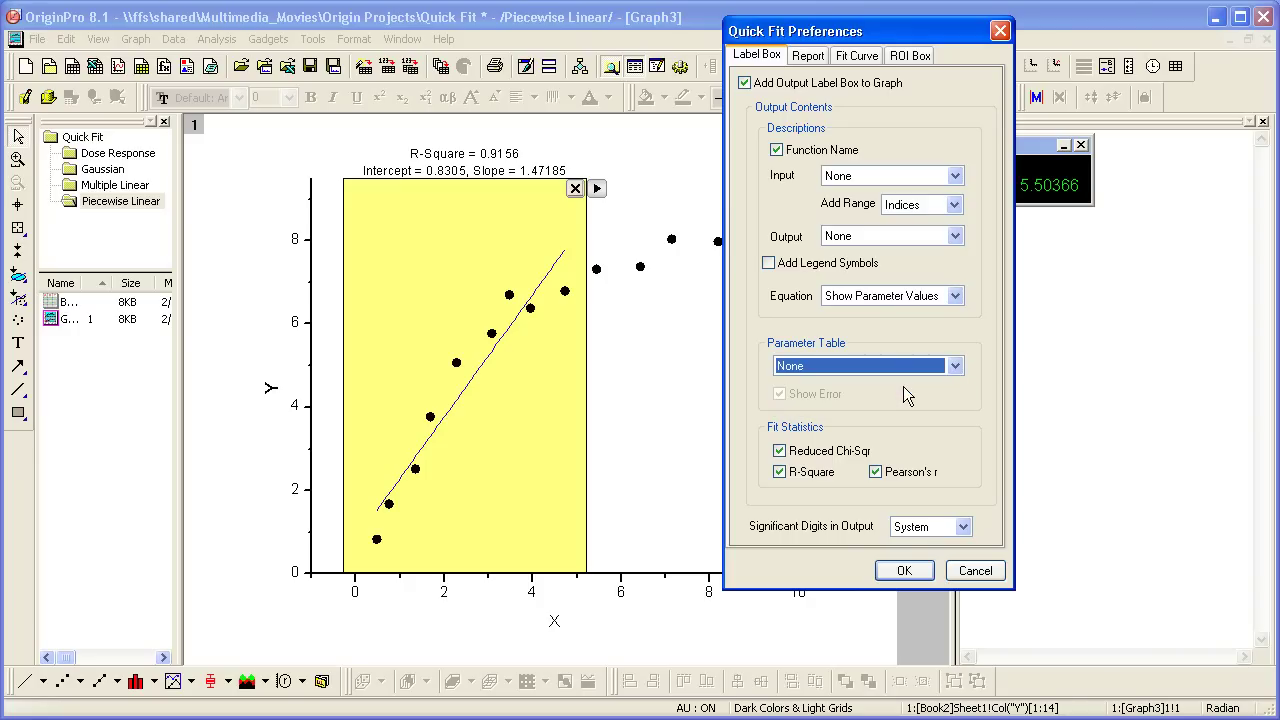
left_click(920, 576)
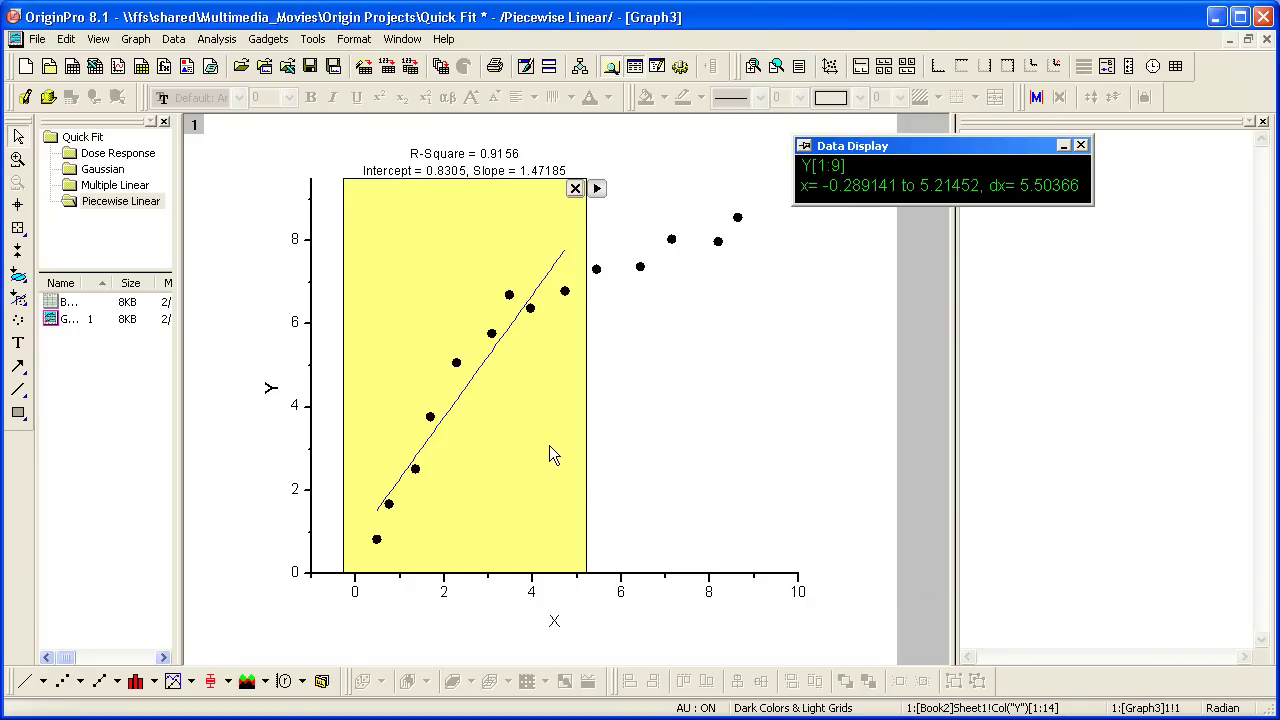
- Narrow the fit region to points 1–7, ending near x 3.68 (R-Square 0.97732)
left_click(549, 447)
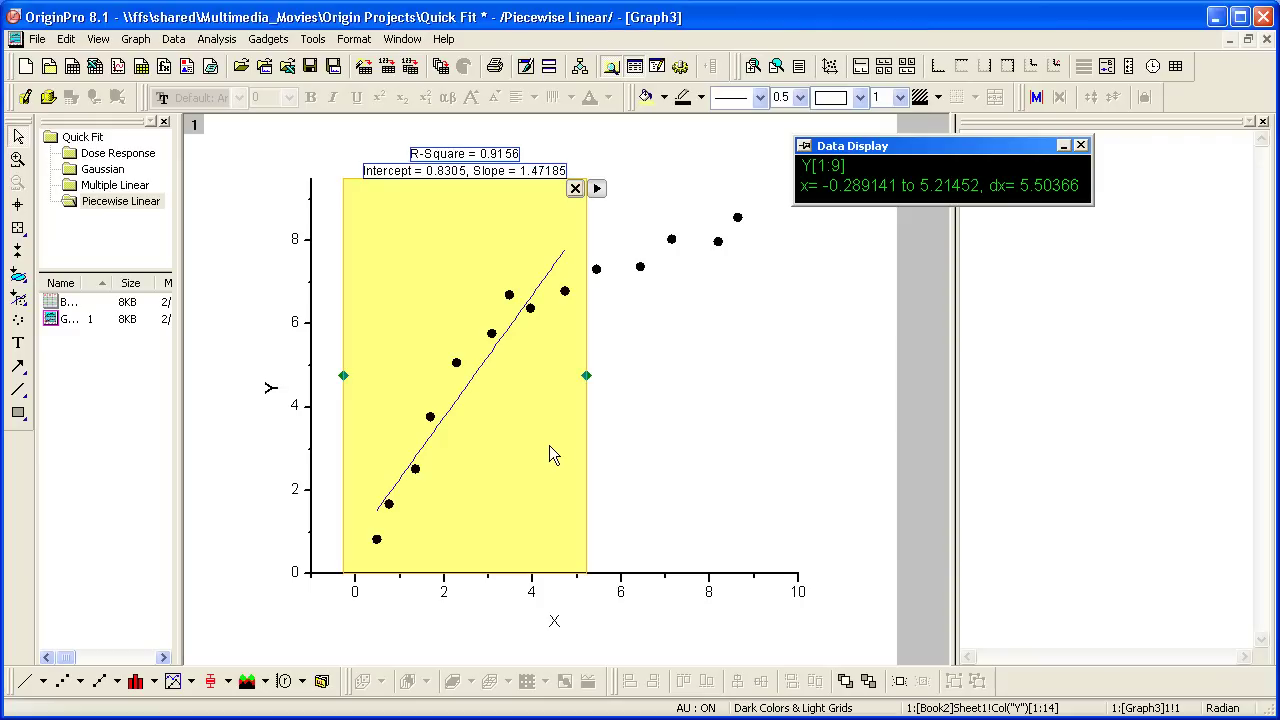
left_click(588, 374)
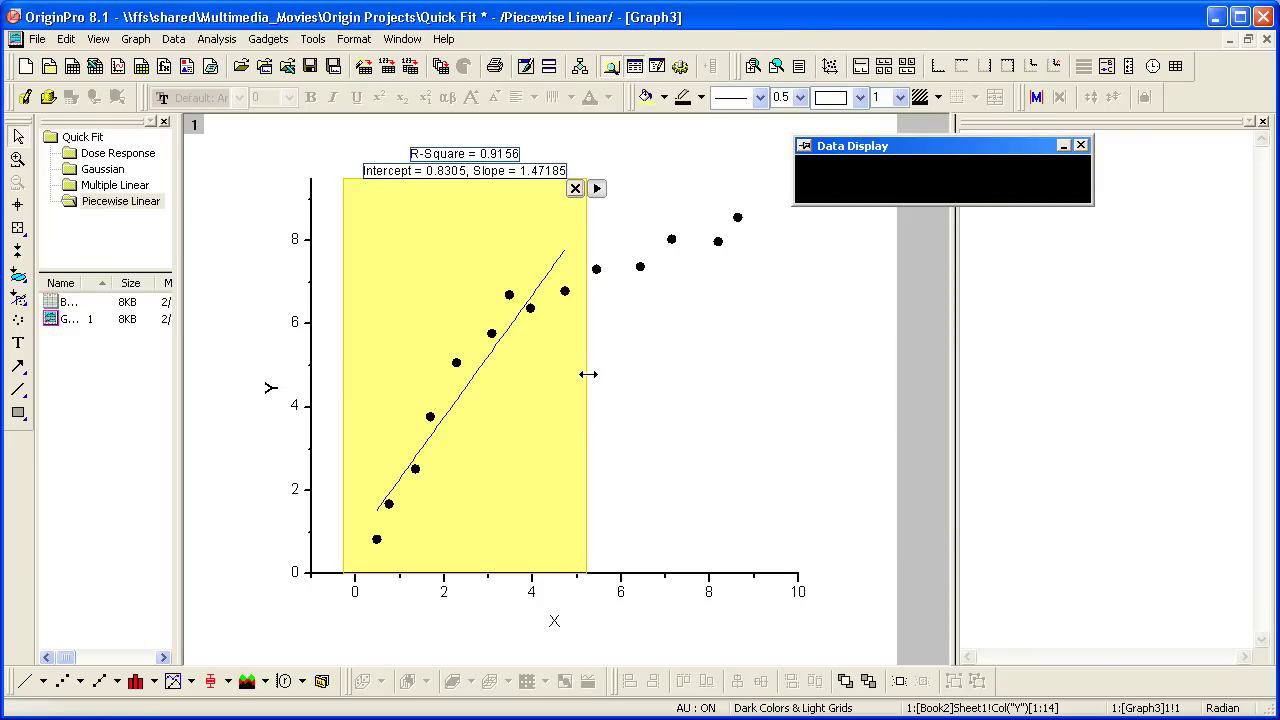
left_click_drag(588, 374, 559, 374)
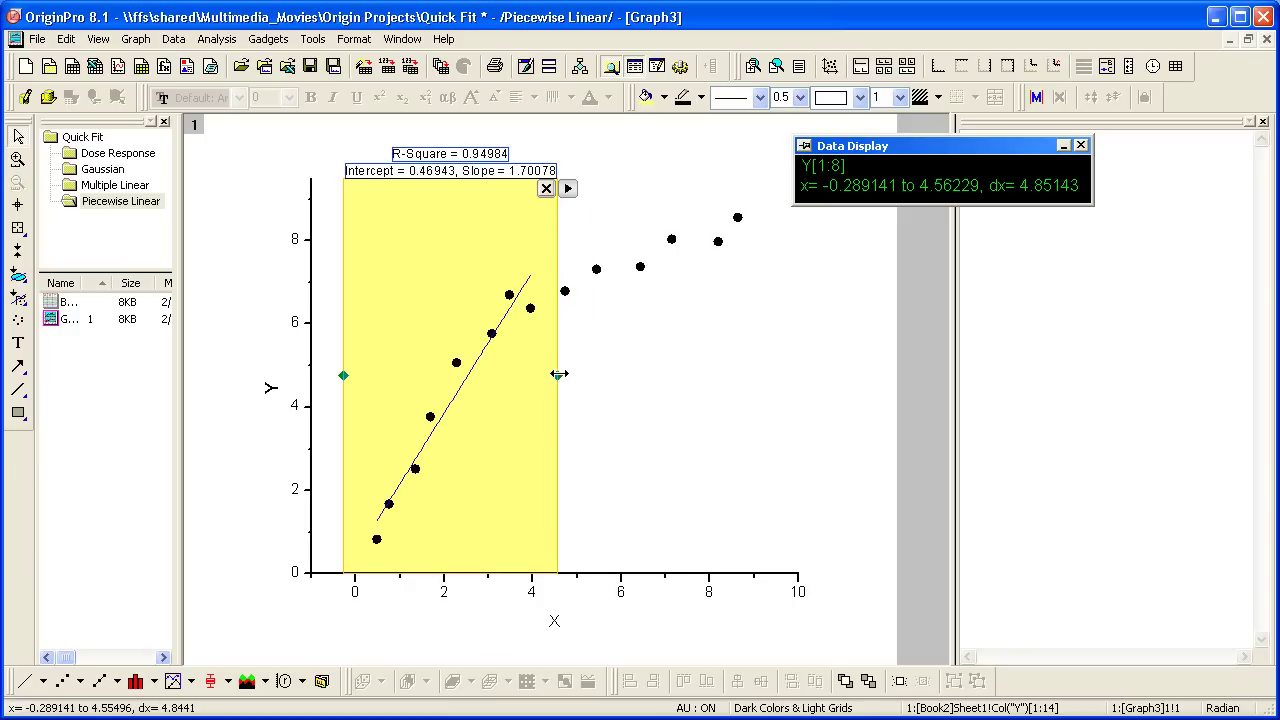
left_click(559, 374)
left_click_drag(559, 374, 519, 376)
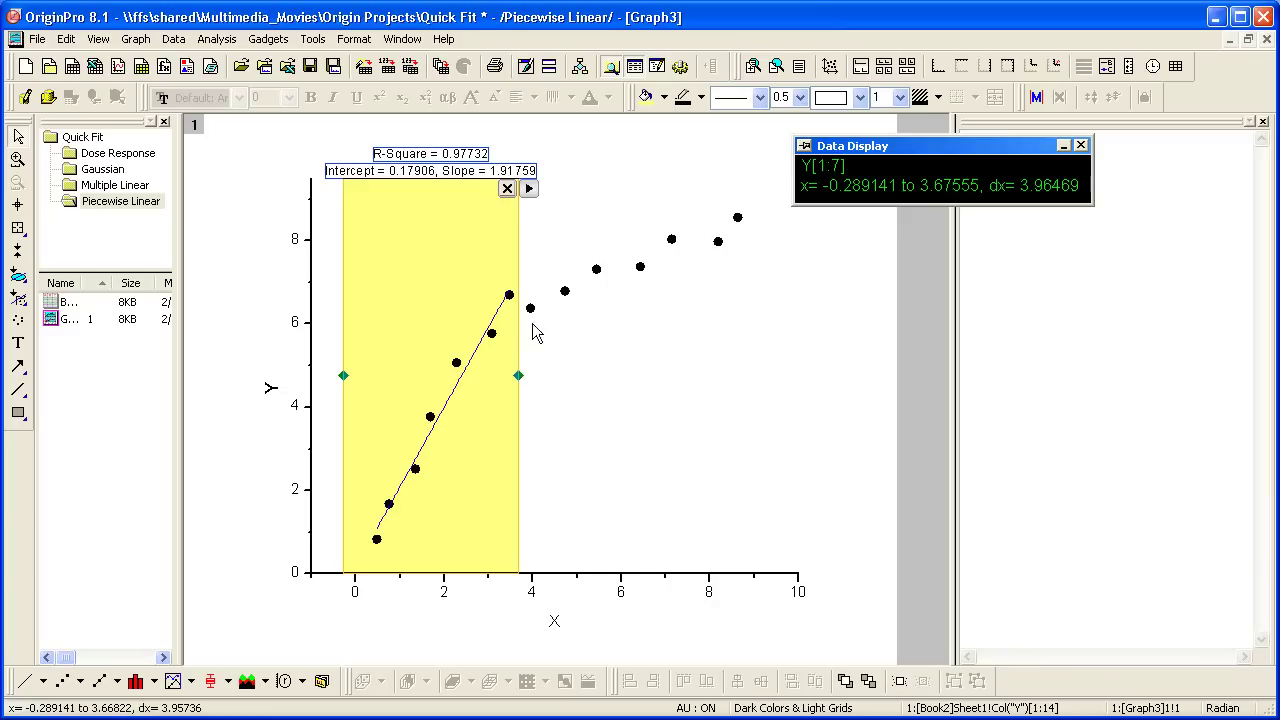
- Add a New Output label for Range [1:7], y = 0.17906 + 1.91759*x, and move the Data Display aside
left_click(530, 190)
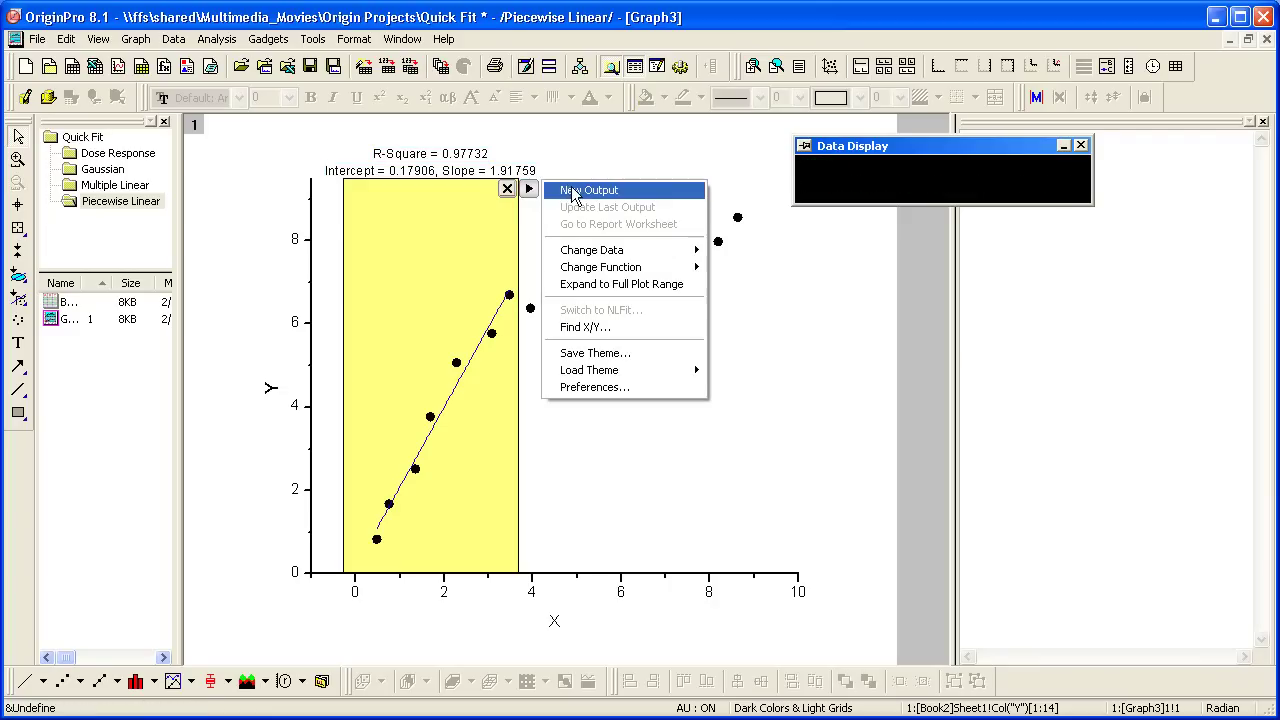
left_click(573, 192)
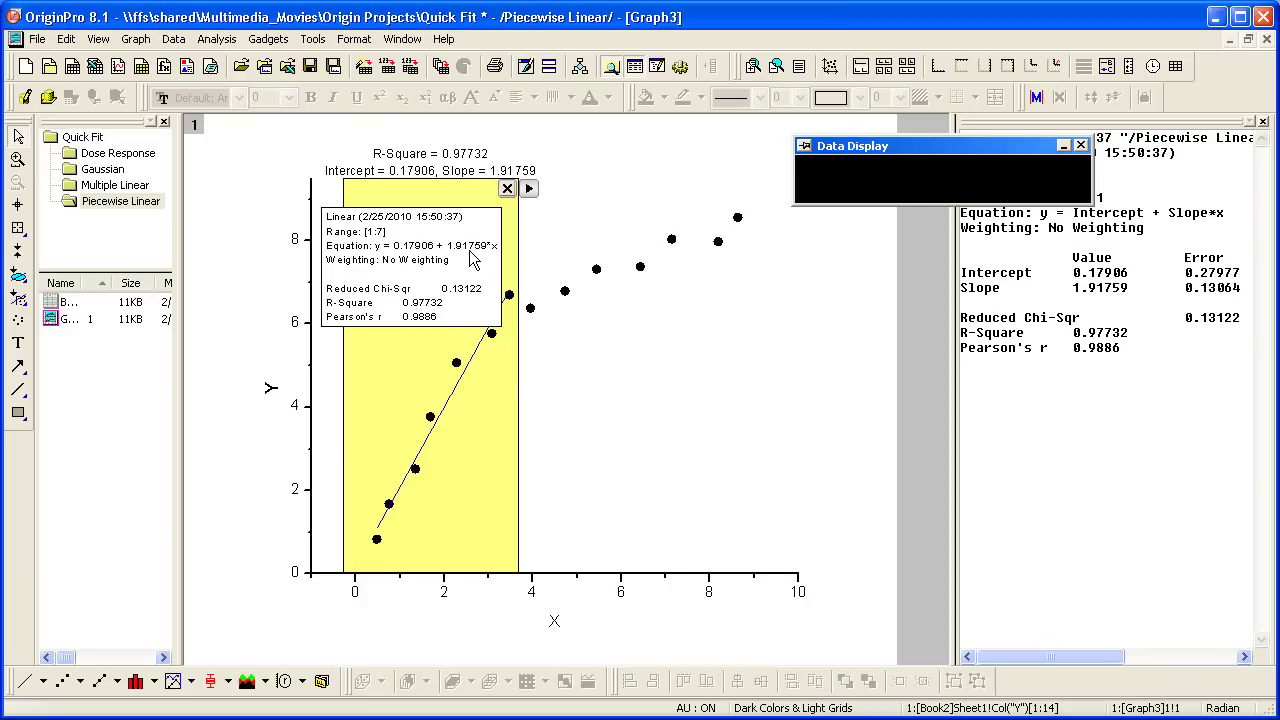
left_click_drag(933, 153, 161, 135)
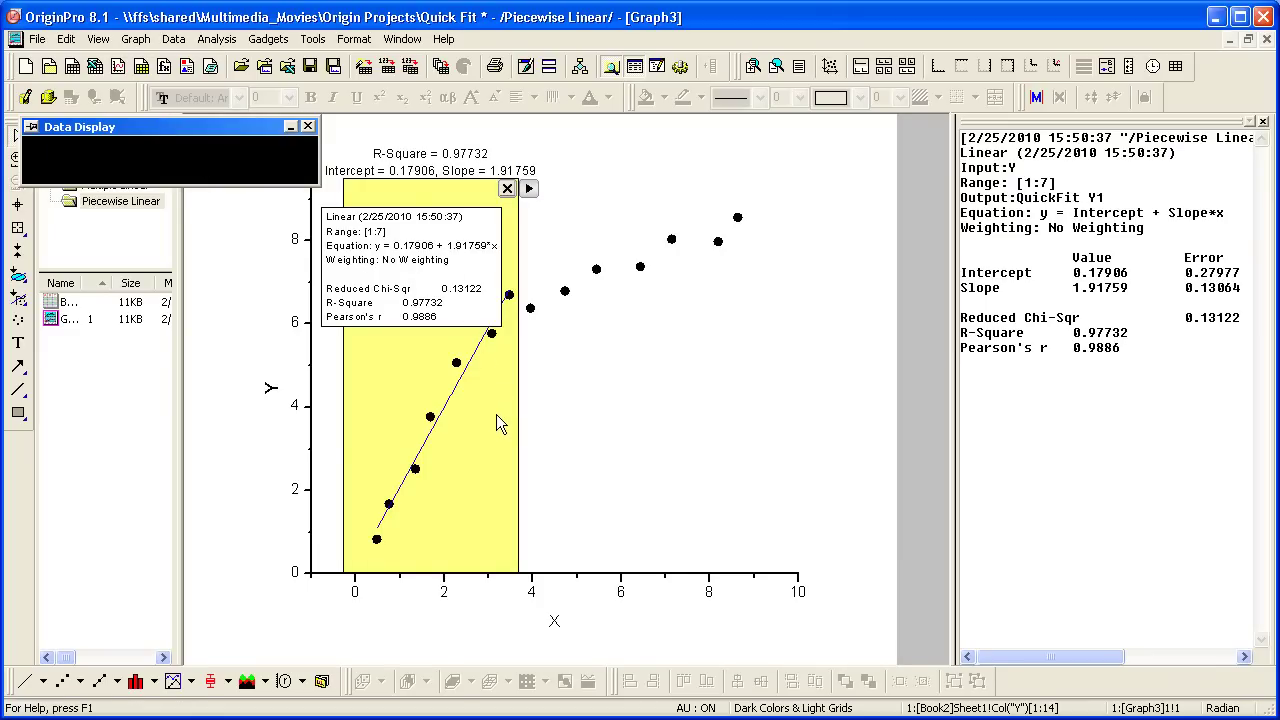
- Fit points 8–14 and place its label (y = 4.82787 + 0.41851*x, R-Square 0.9377) at right
left_click_drag(496, 415, 674, 426)
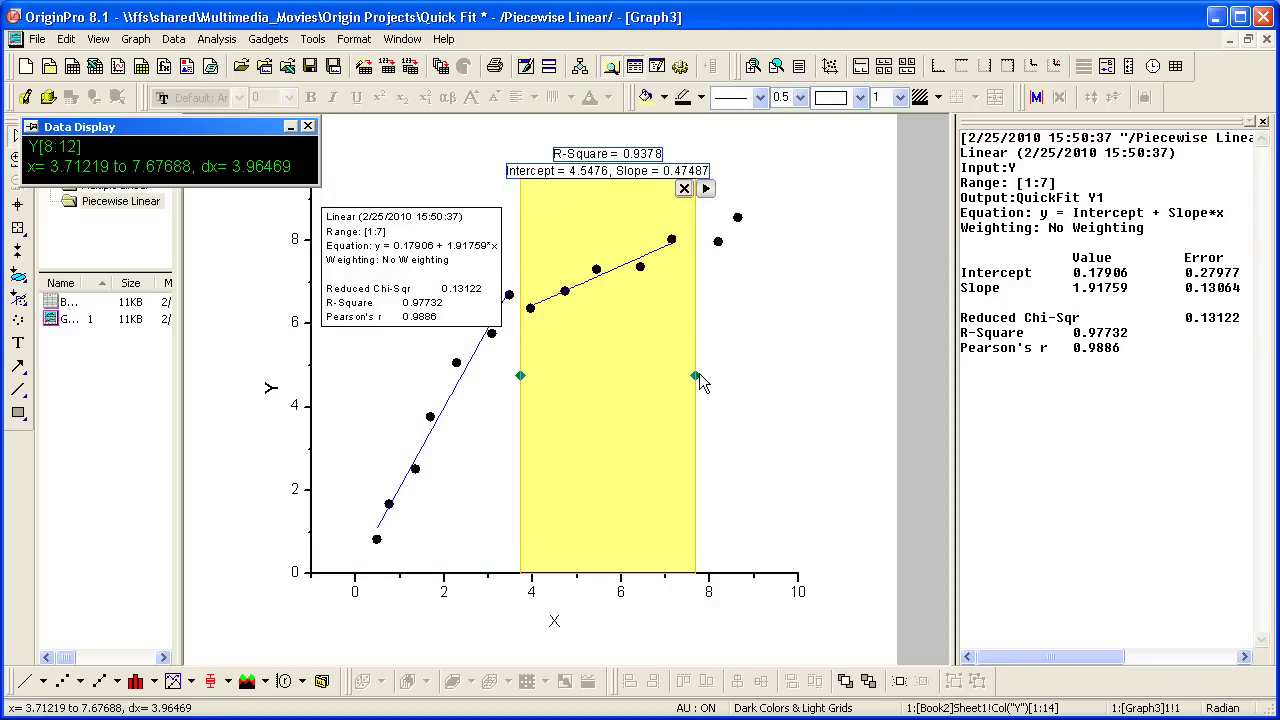
left_click_drag(697, 374, 762, 374)
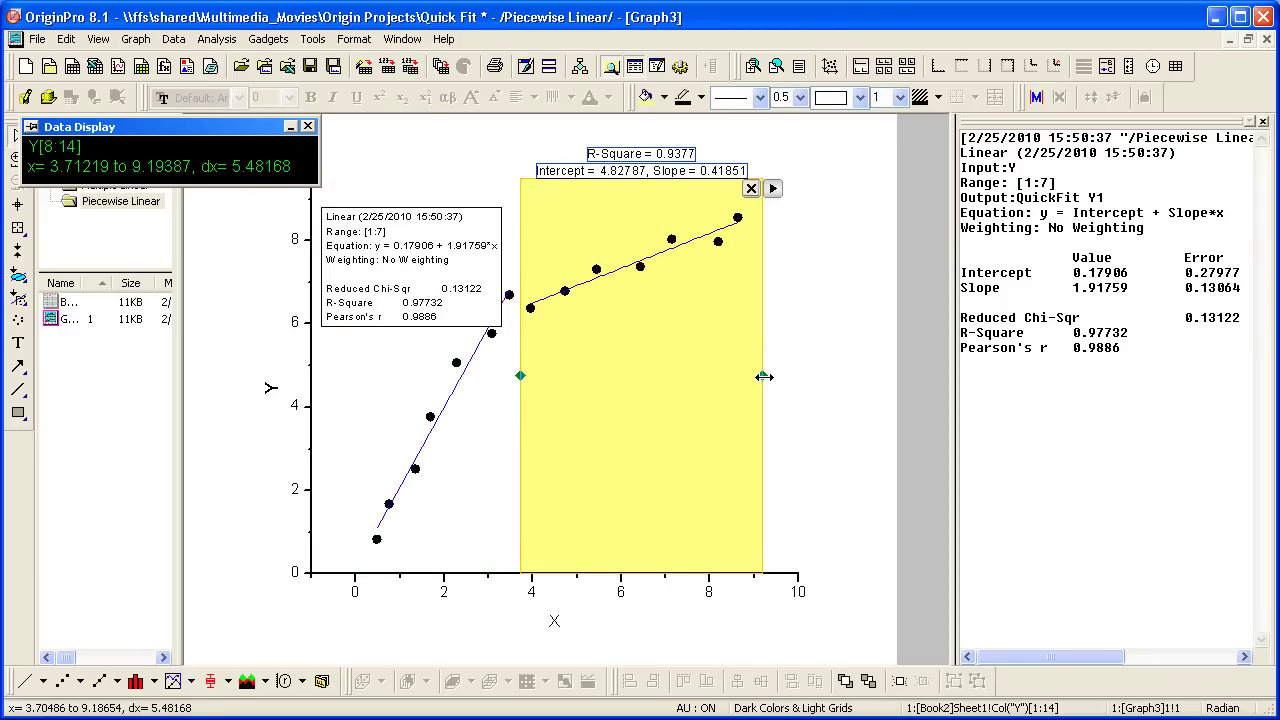
left_click(772, 190)
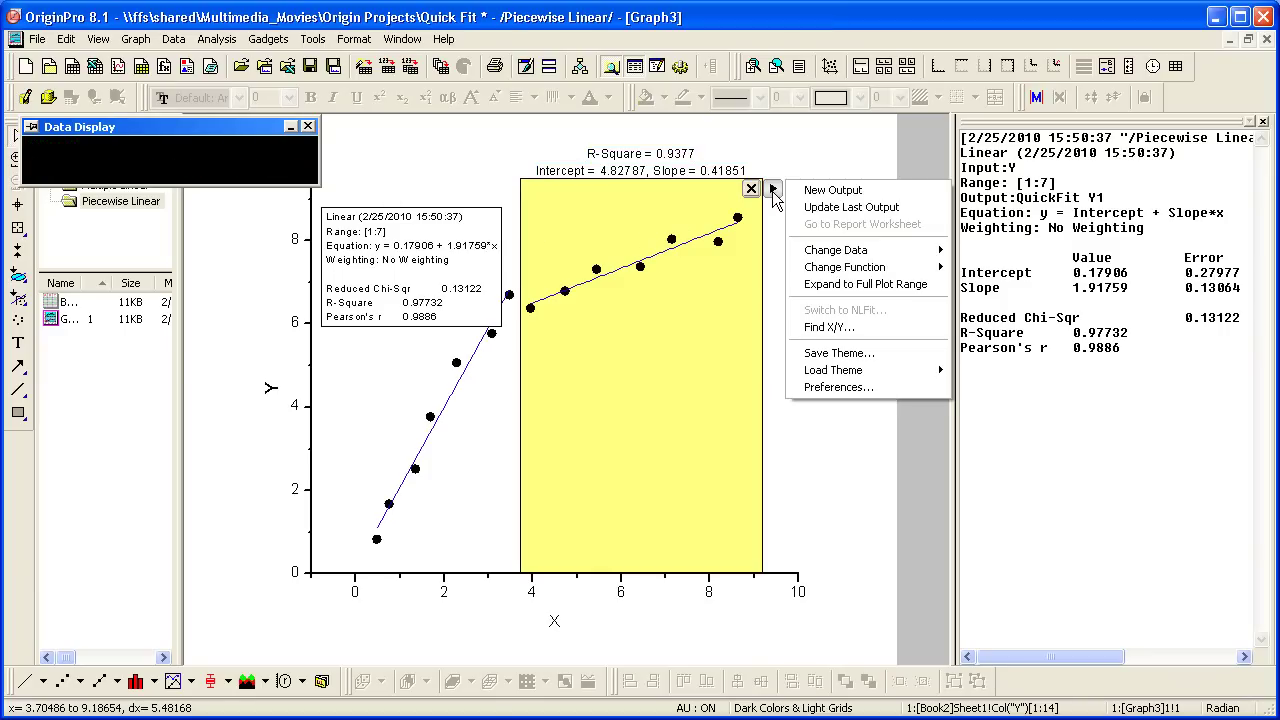
left_click(843, 197)
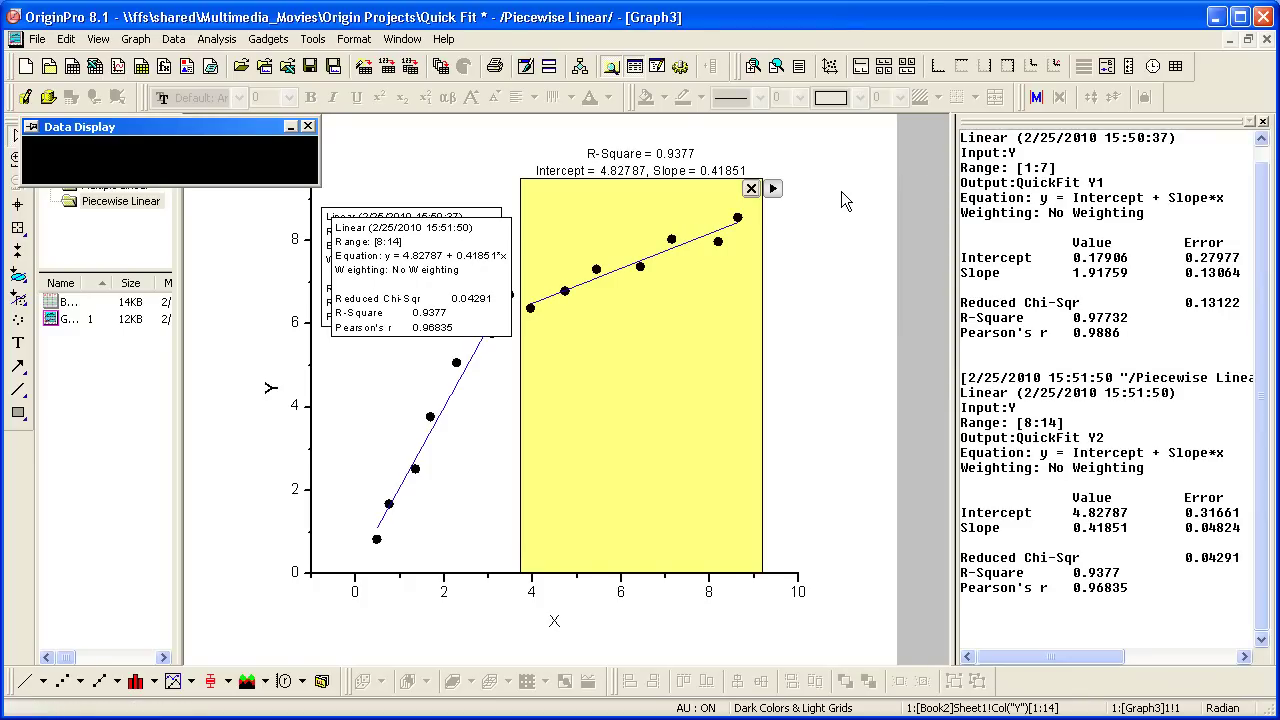
left_click_drag(433, 268, 820, 311)
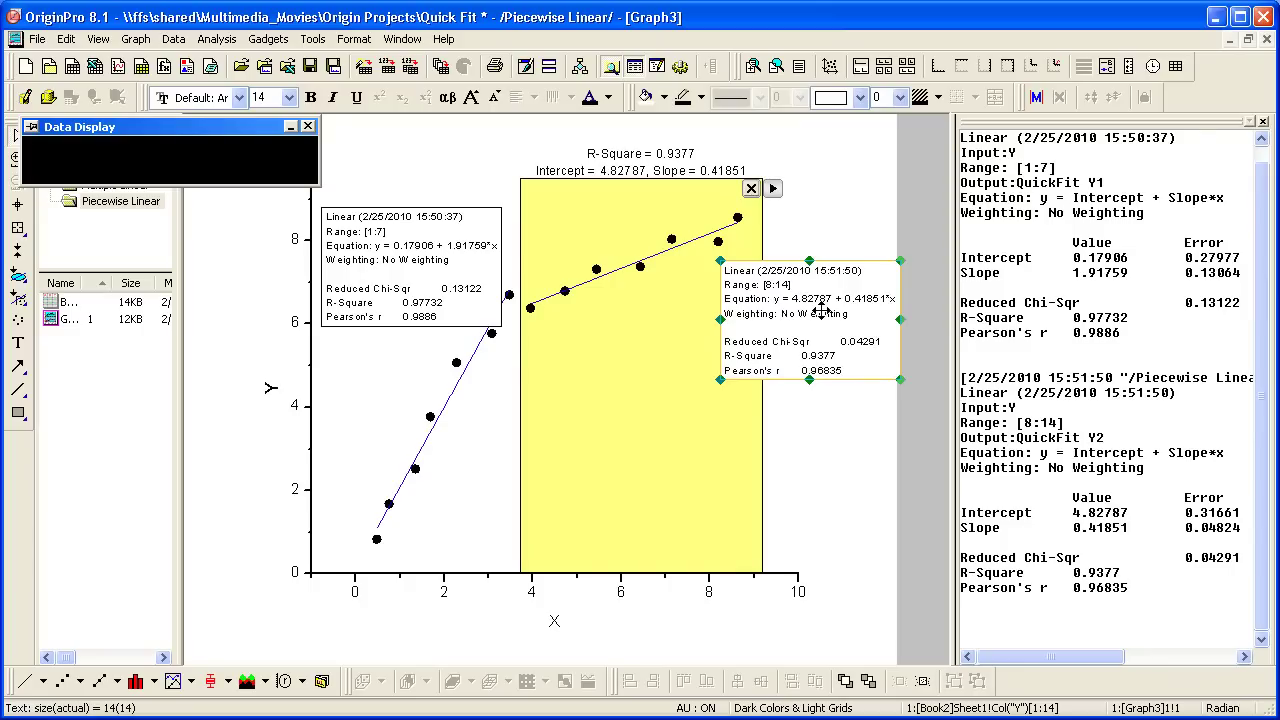
left_click(826, 484)
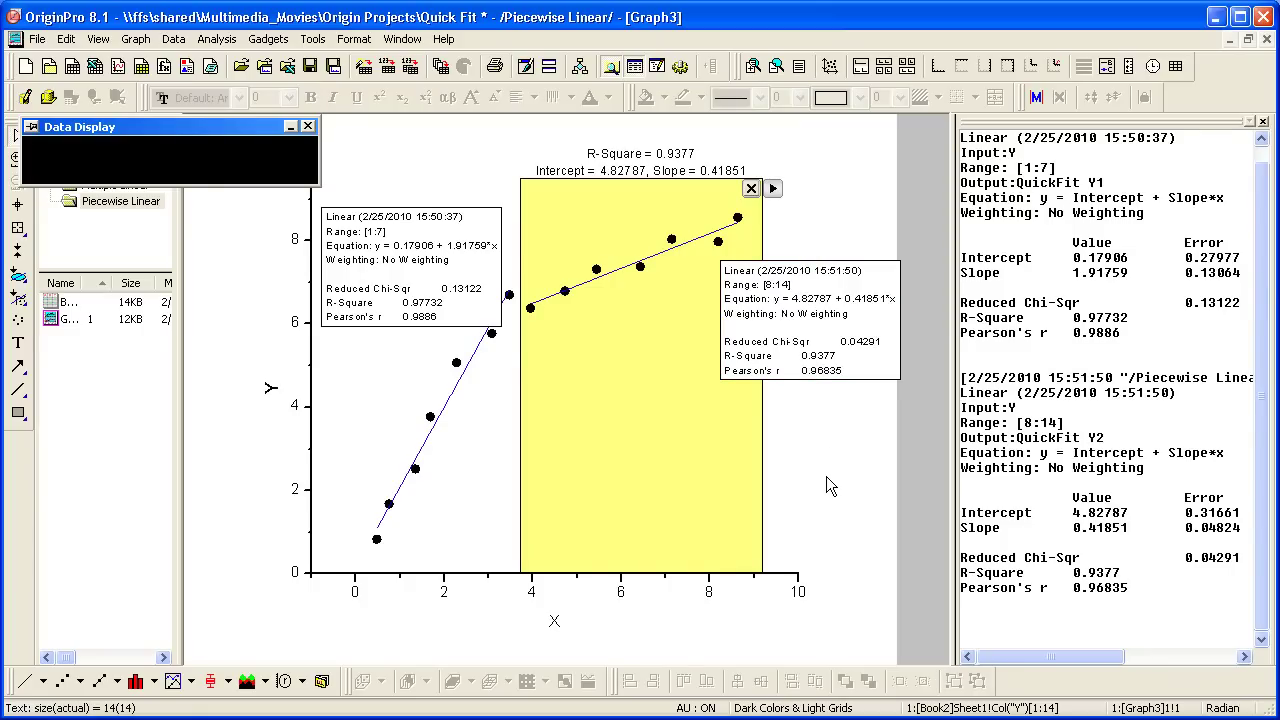